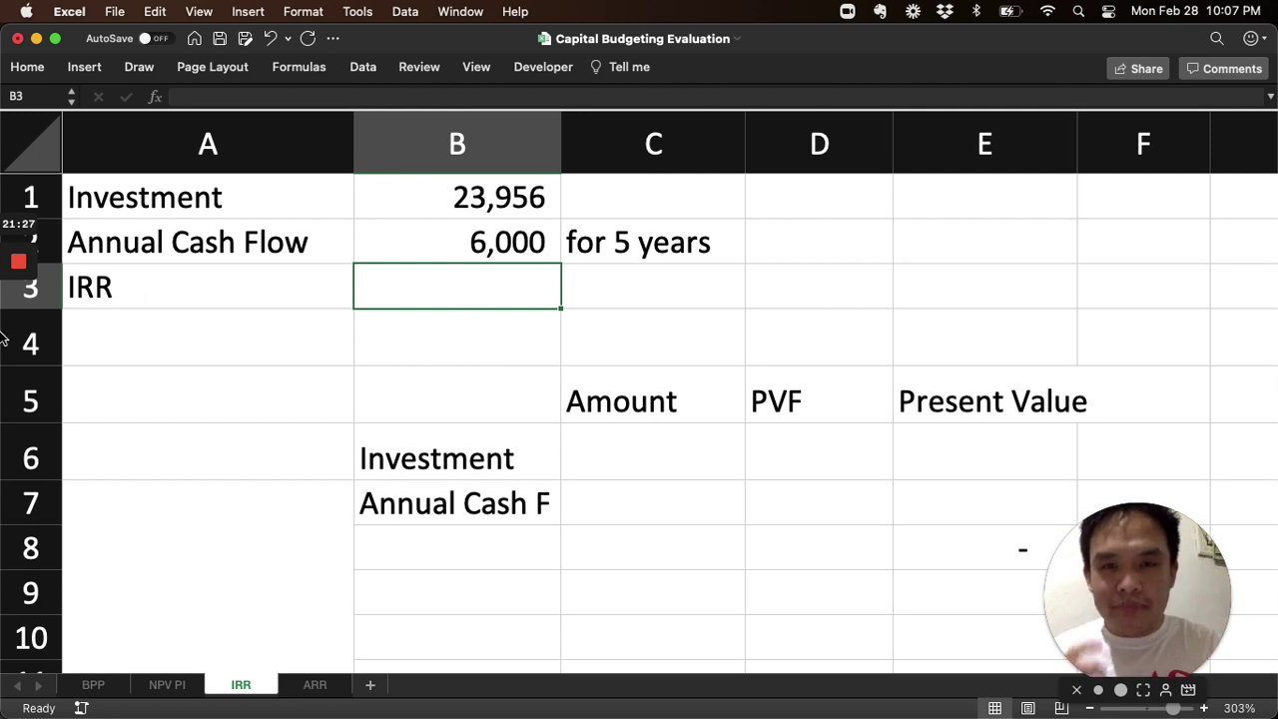
# Fill the Amount column by linking C6 to the negative of B1 and C7 to the annual cash flow in B2.
pyautogui.click(625, 469)
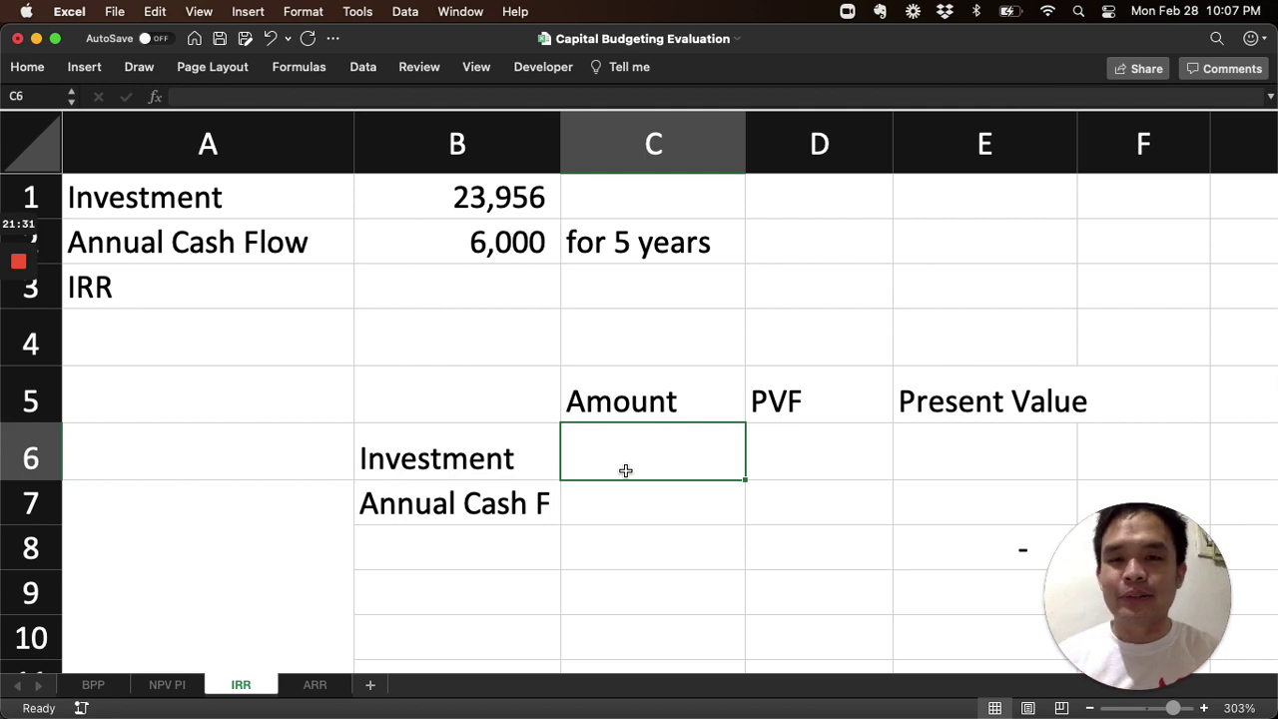
pyautogui.click(479, 441)
pyautogui.click(650, 448)
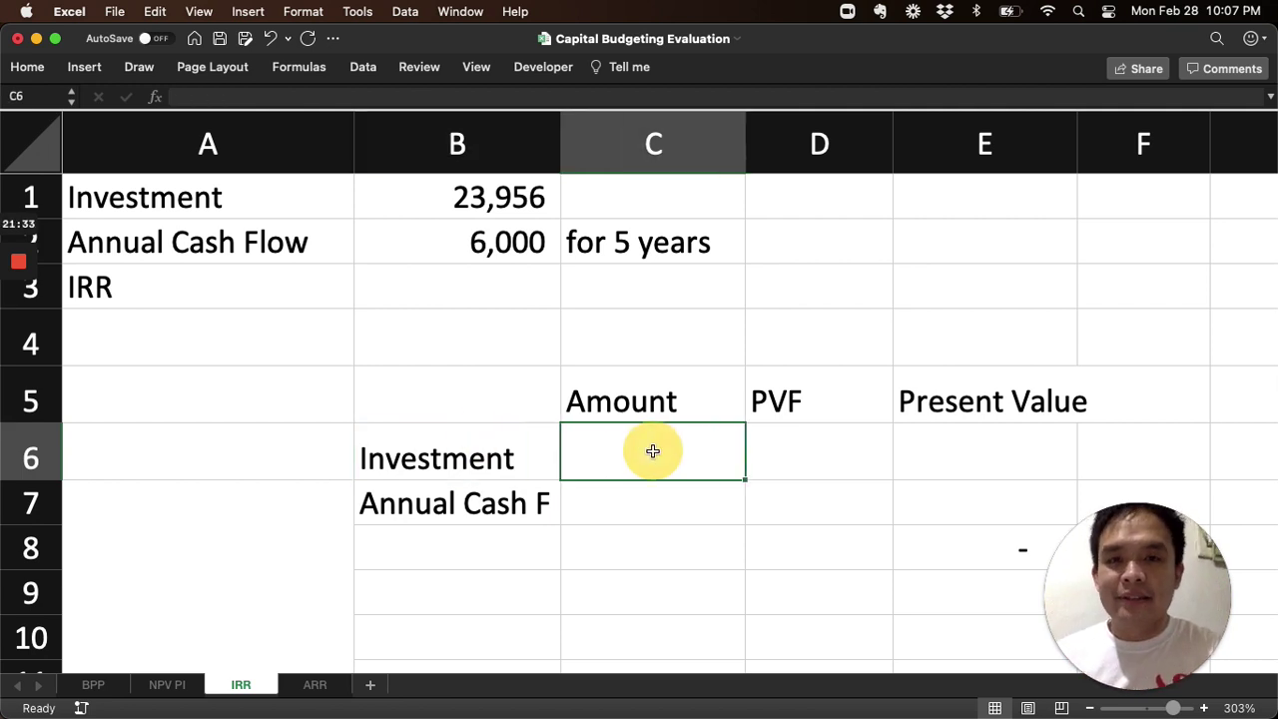
pyautogui.write('-')
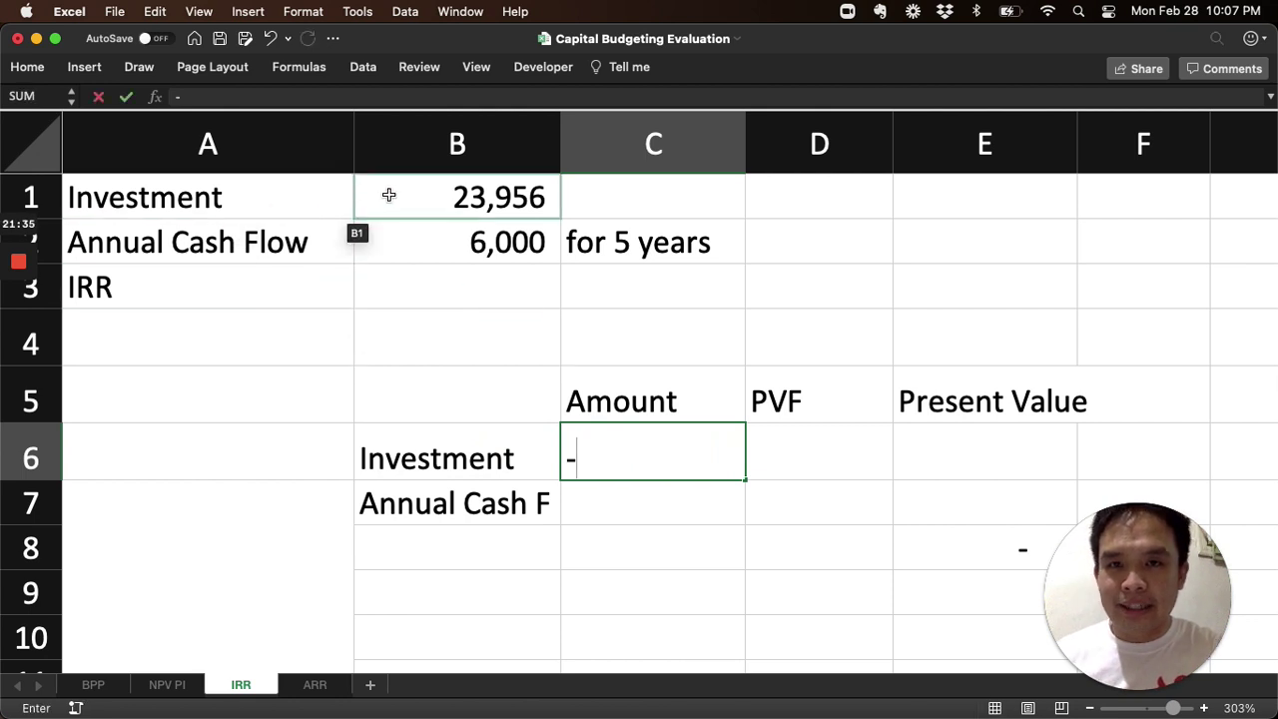
pyautogui.click(455, 202)
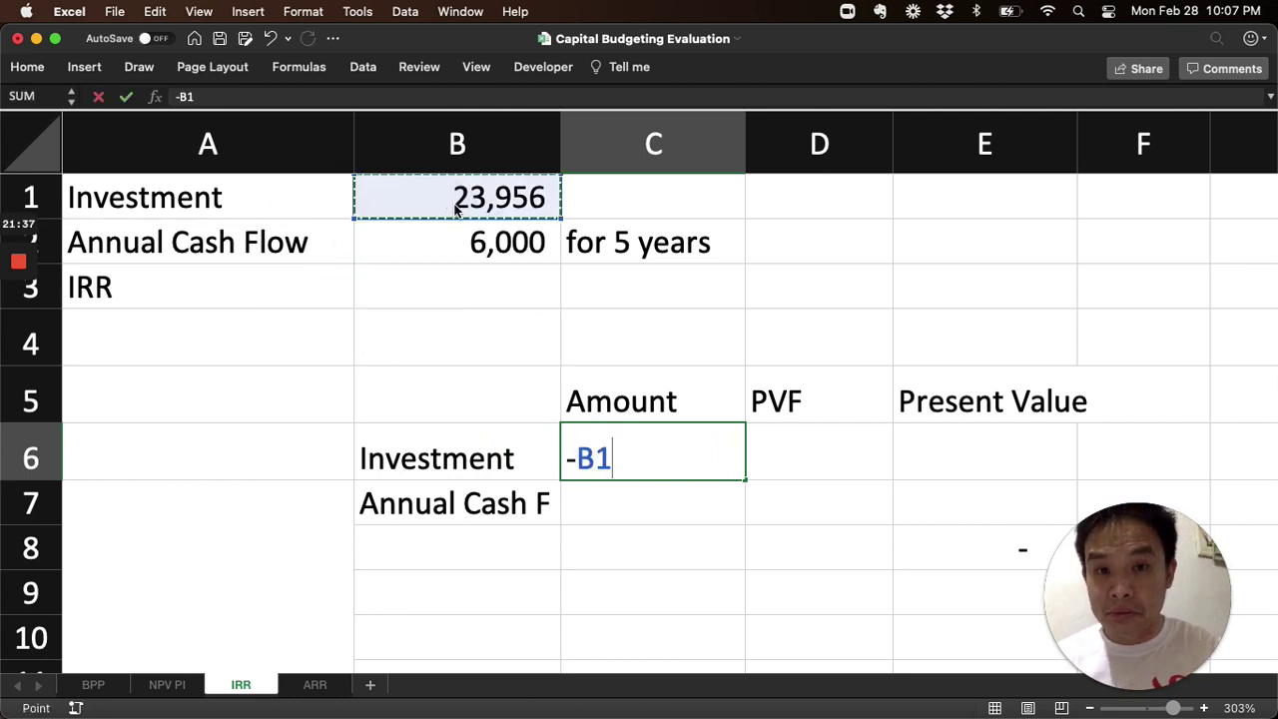
pyautogui.press('Return')
pyautogui.write('=')
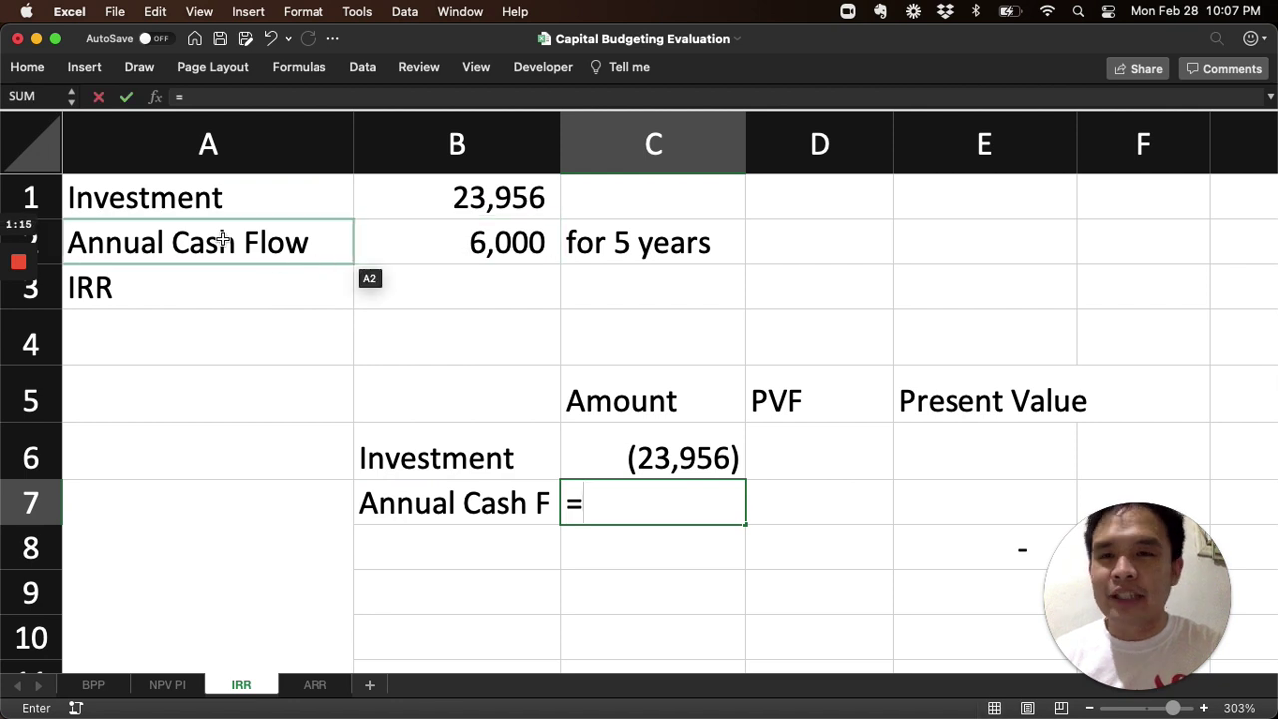
pyautogui.click(477, 246)
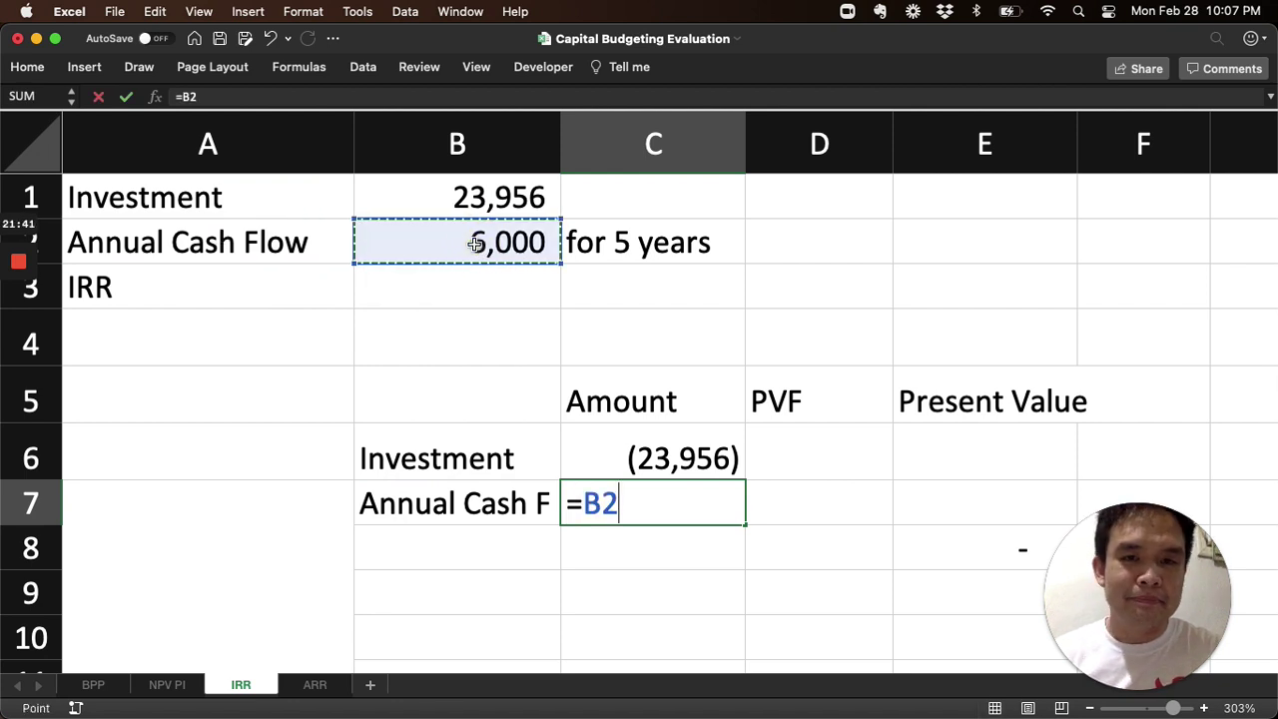
pyautogui.press('Return')
# Enter 5% as the trial IRR in cell B3.
pyautogui.click(749, 519)
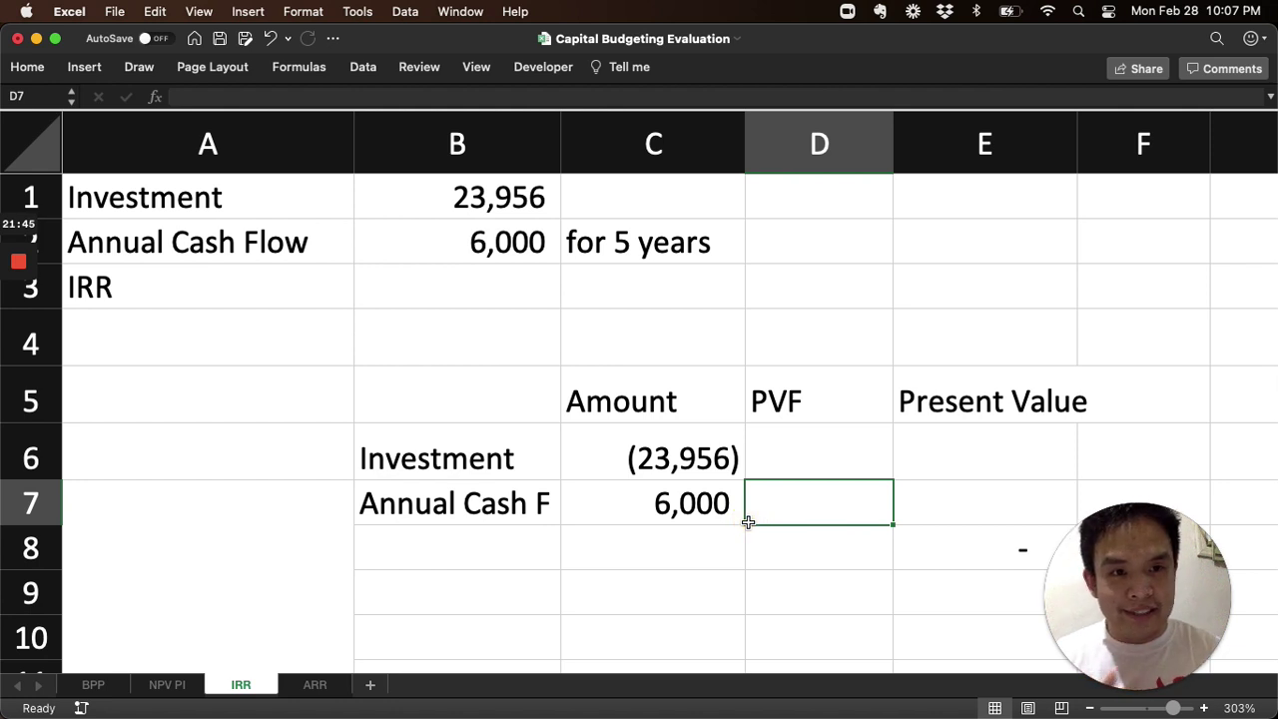
pyautogui.click(949, 463)
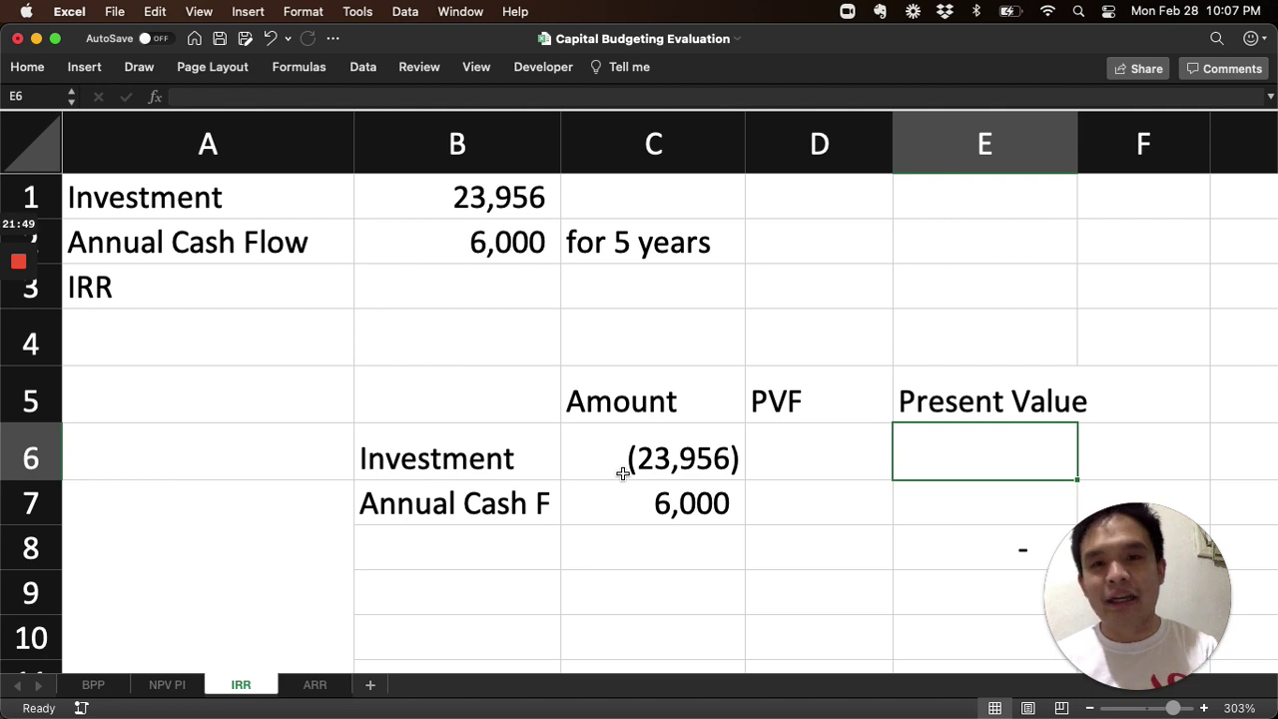
pyautogui.click(445, 305)
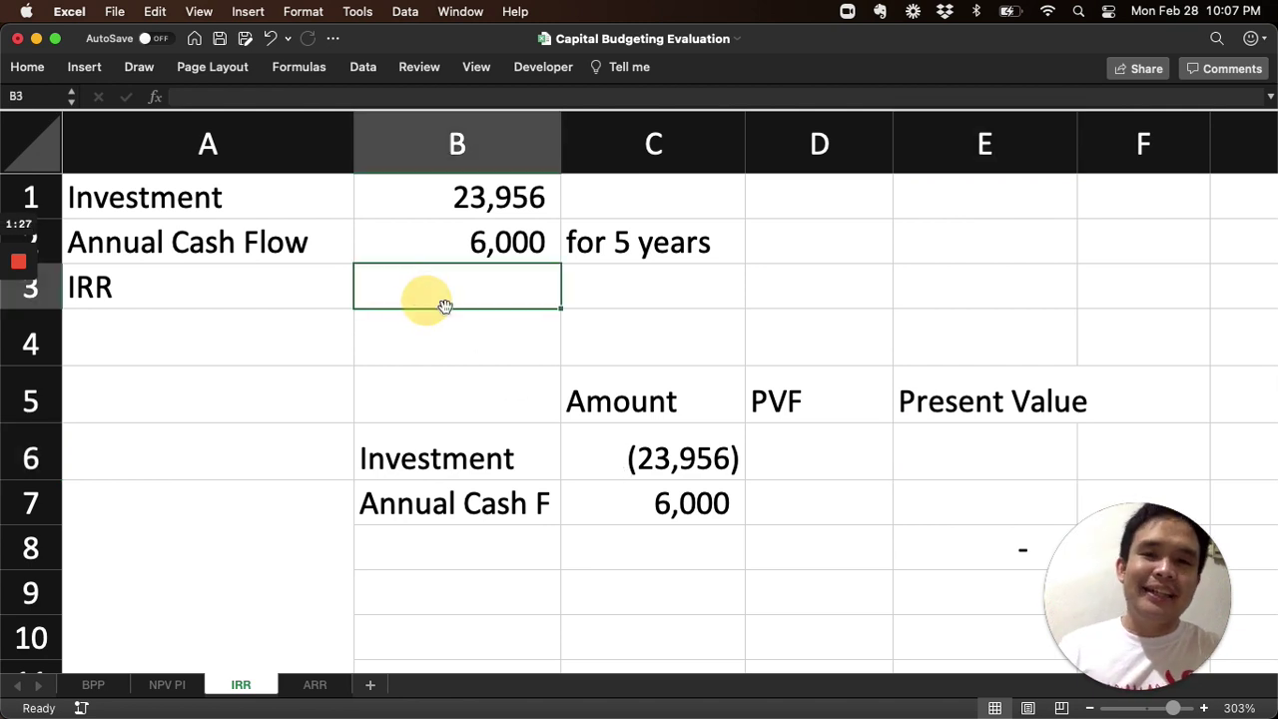
pyautogui.write('5')
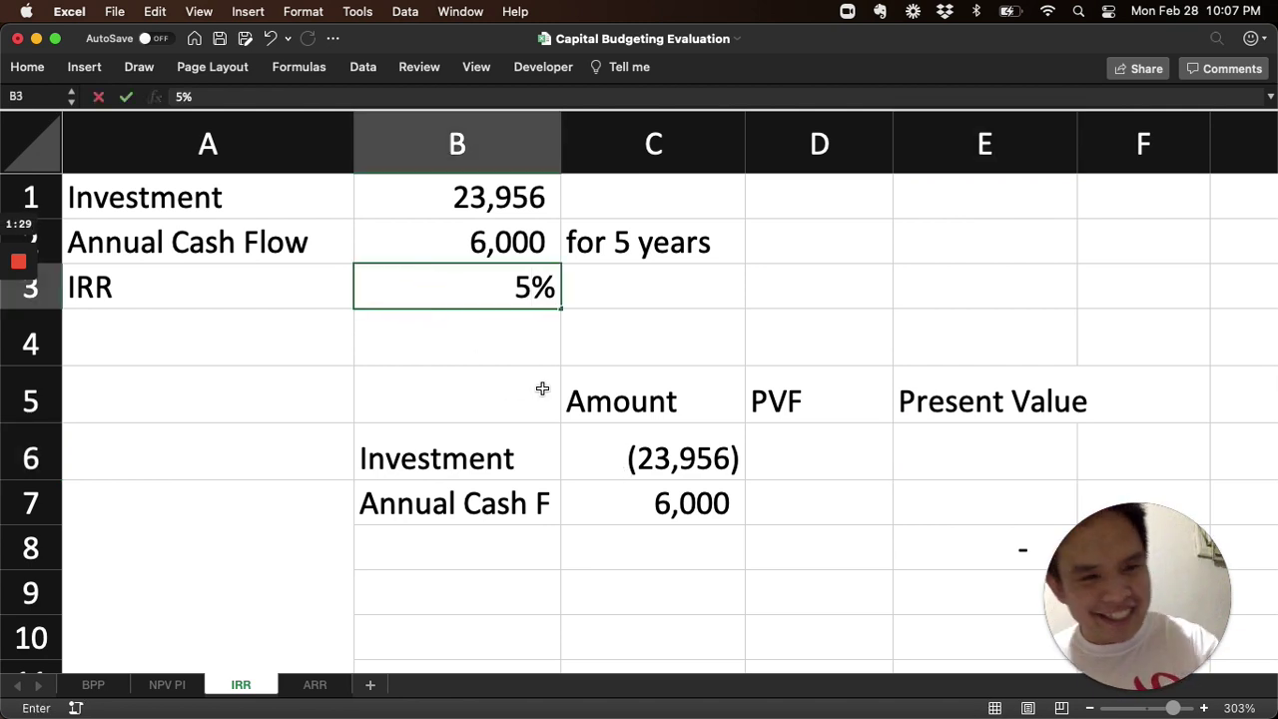
pyautogui.press('Return')
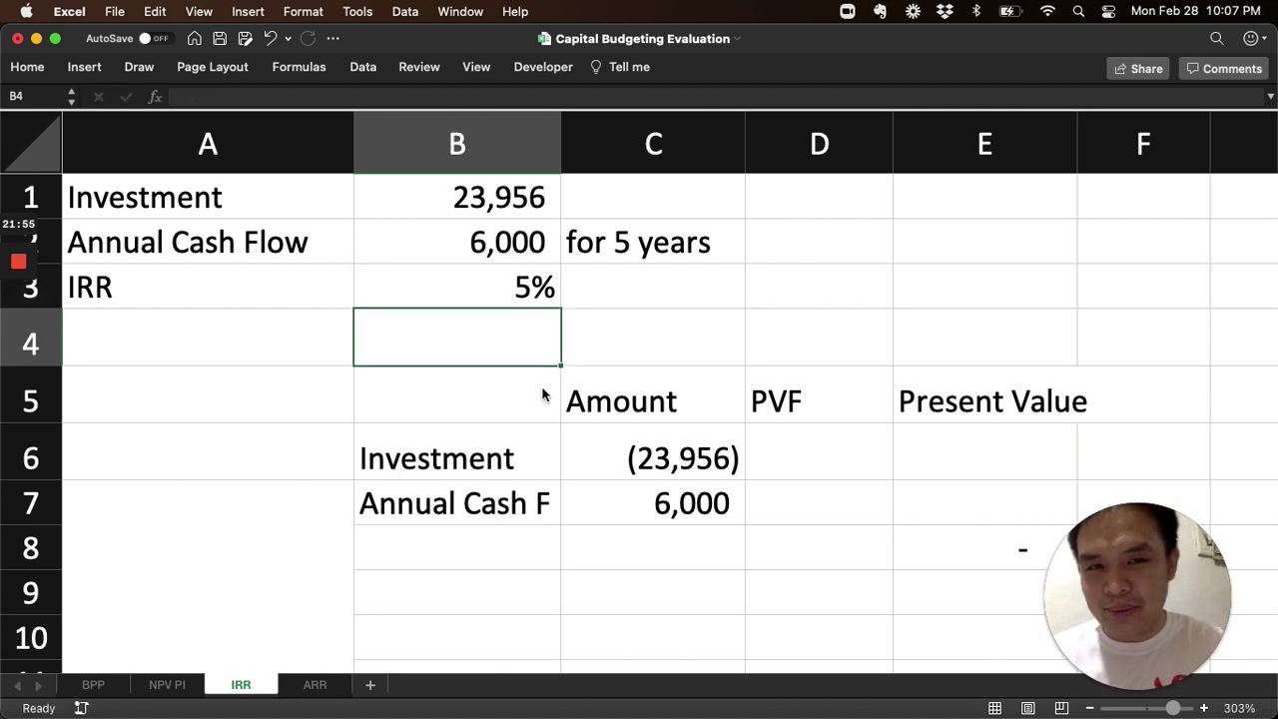
# Enter 1 as the present value factor for the Investment row in D6.
pyautogui.click(813, 462)
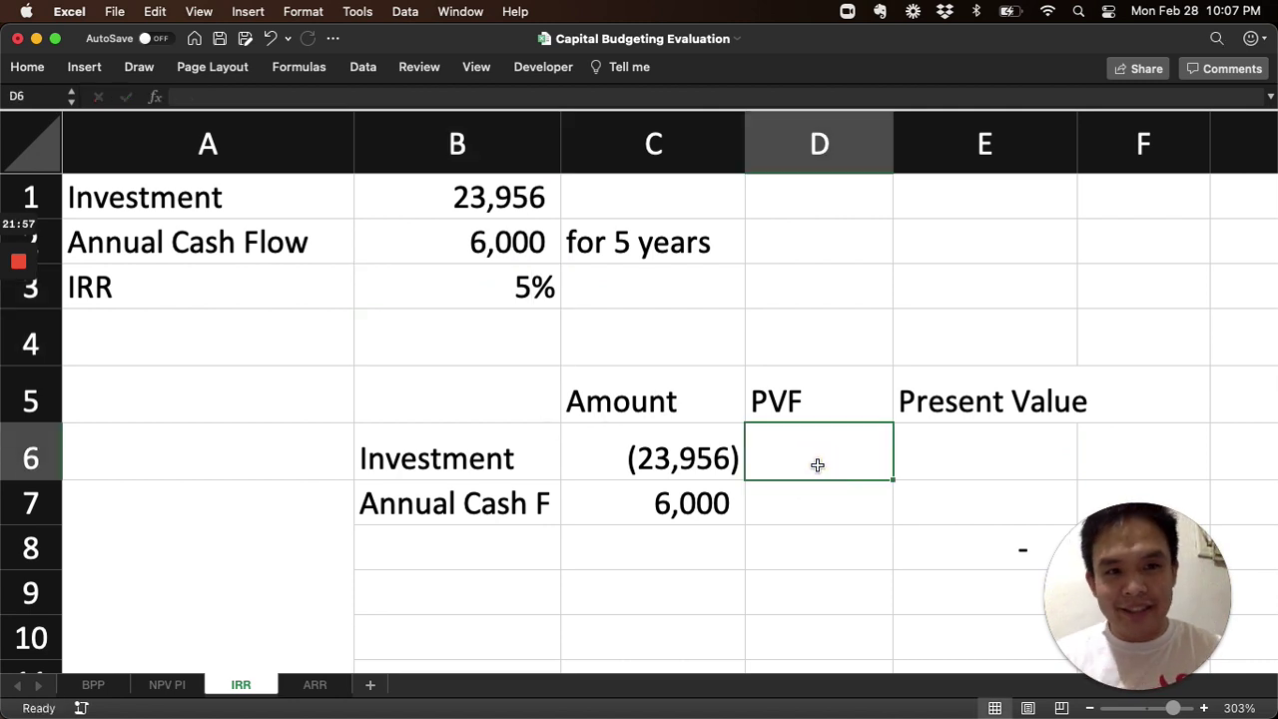
pyautogui.write('1')
pyautogui.press('Return')
# Calculate the Investment row's present value in E6 with the formula =C6*D6.
pyautogui.press('Up')
pyautogui.press('Right')
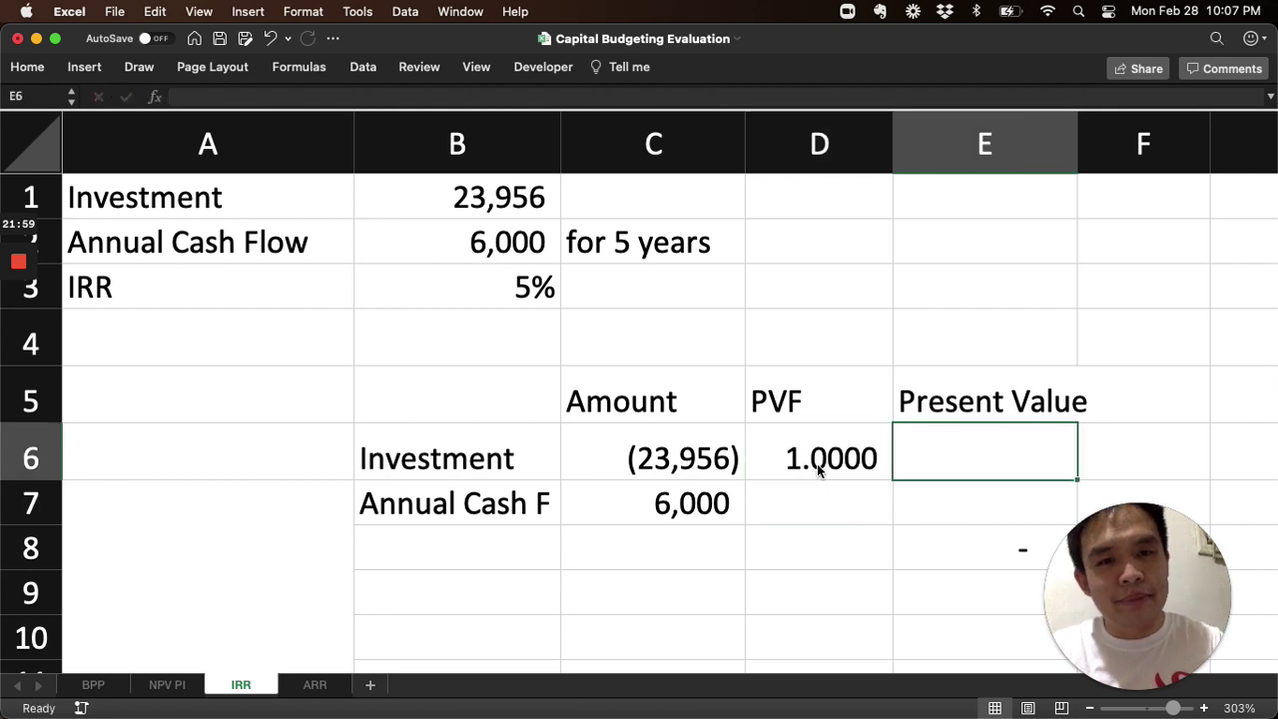
pyautogui.write('=')
pyautogui.press('Left')
pyautogui.press('Left')
pyautogui.write('*')
pyautogui.press('Left')
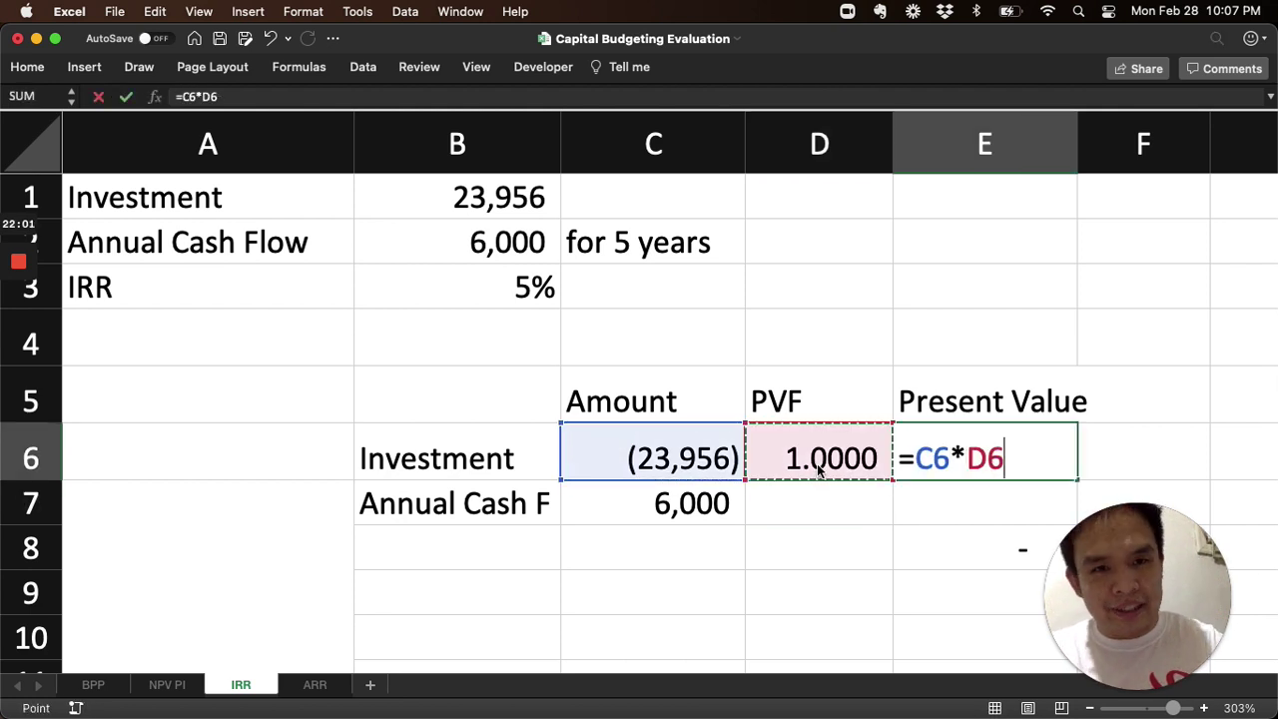
pyautogui.press('Return')
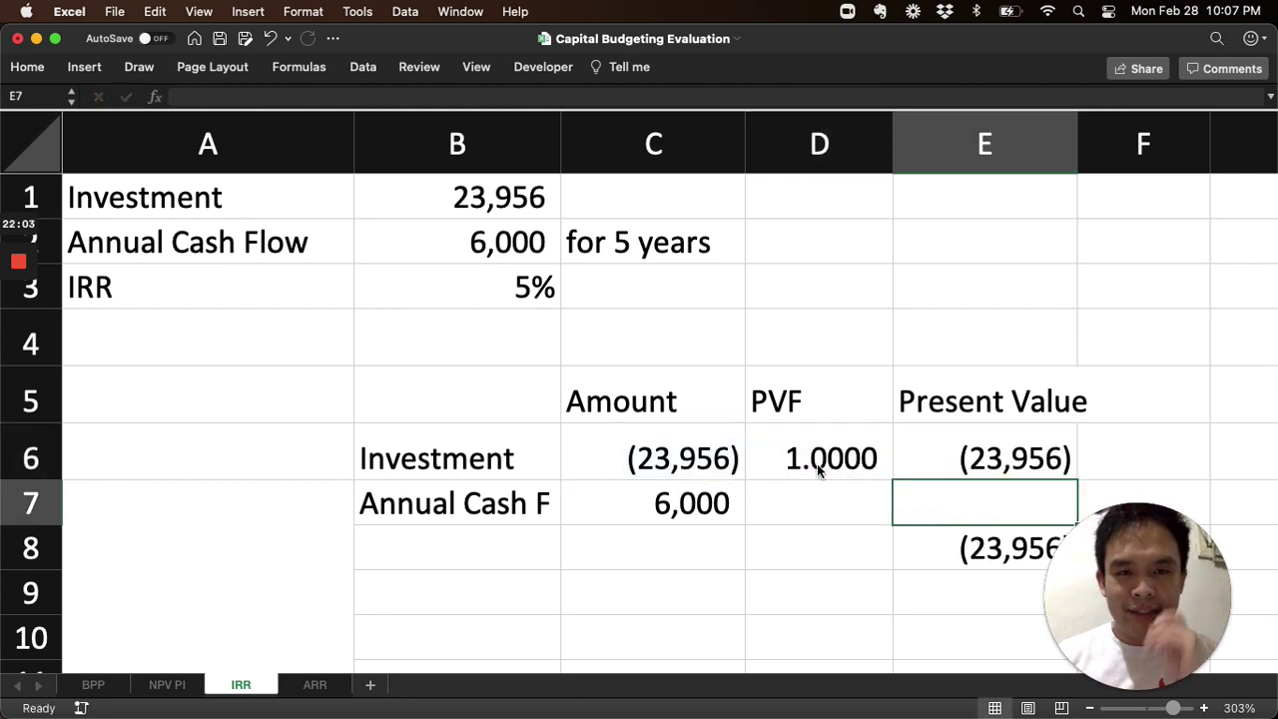
# Calculate the five-year annuity factor for the annual cash flow in D7 with the formula =(1-(1+B3)^-5)/B3.
pyautogui.press('Left')
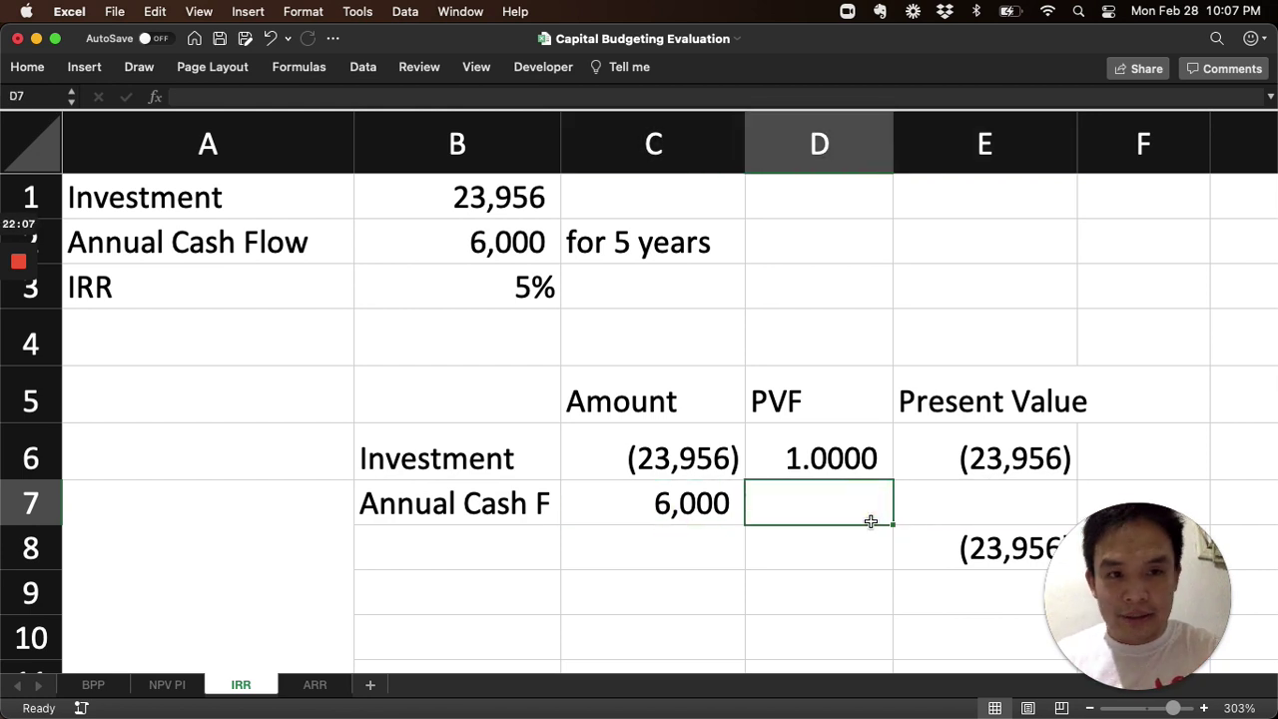
pyautogui.write('=(1')
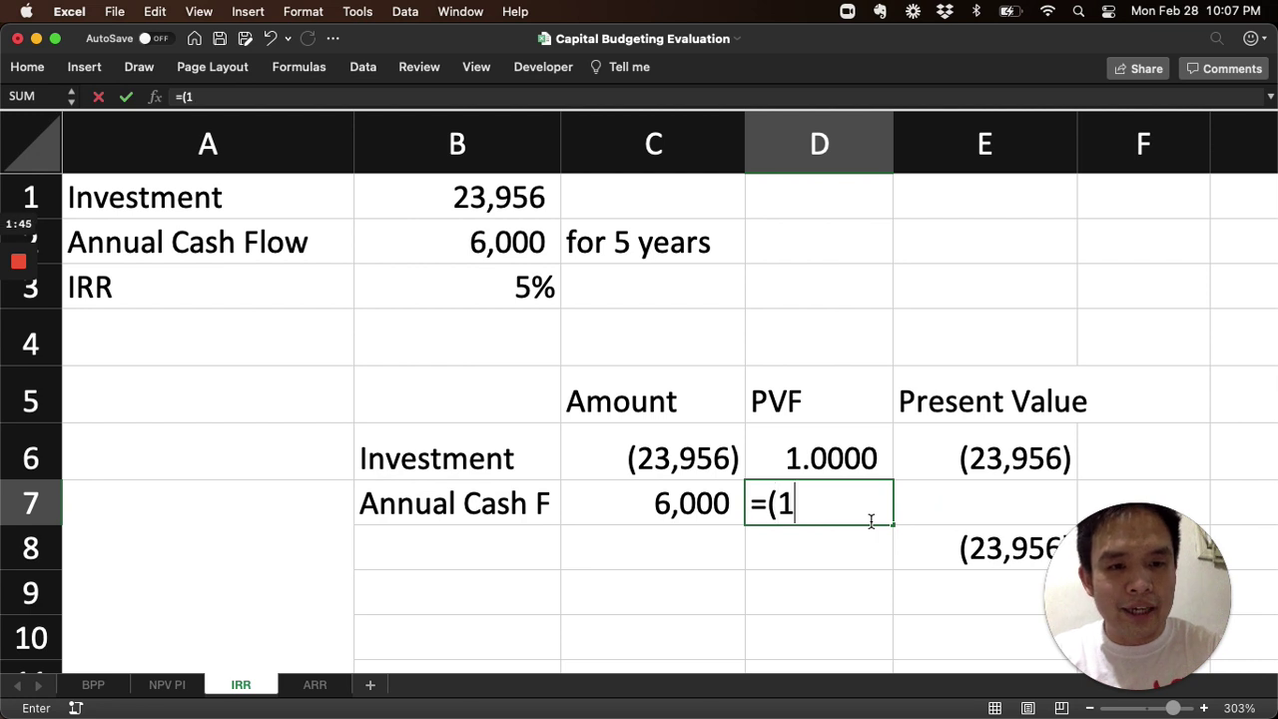
pyautogui.write('-1+')
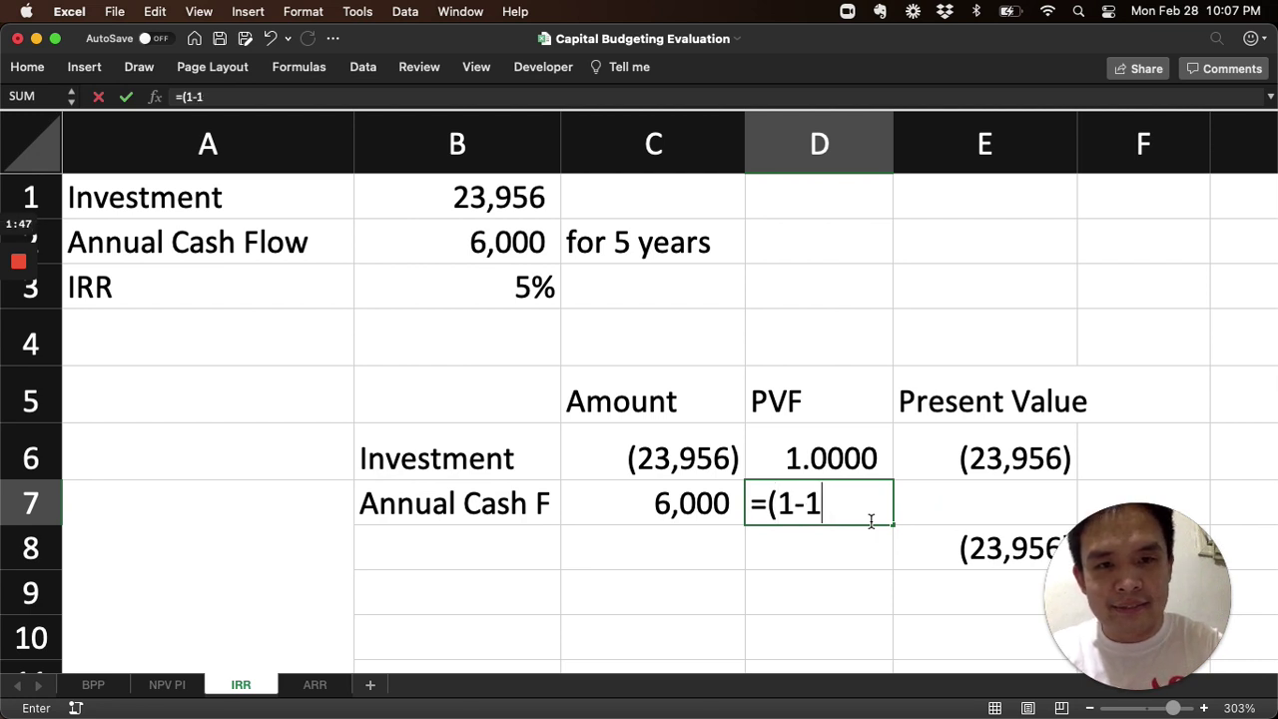
pyautogui.click(522, 288)
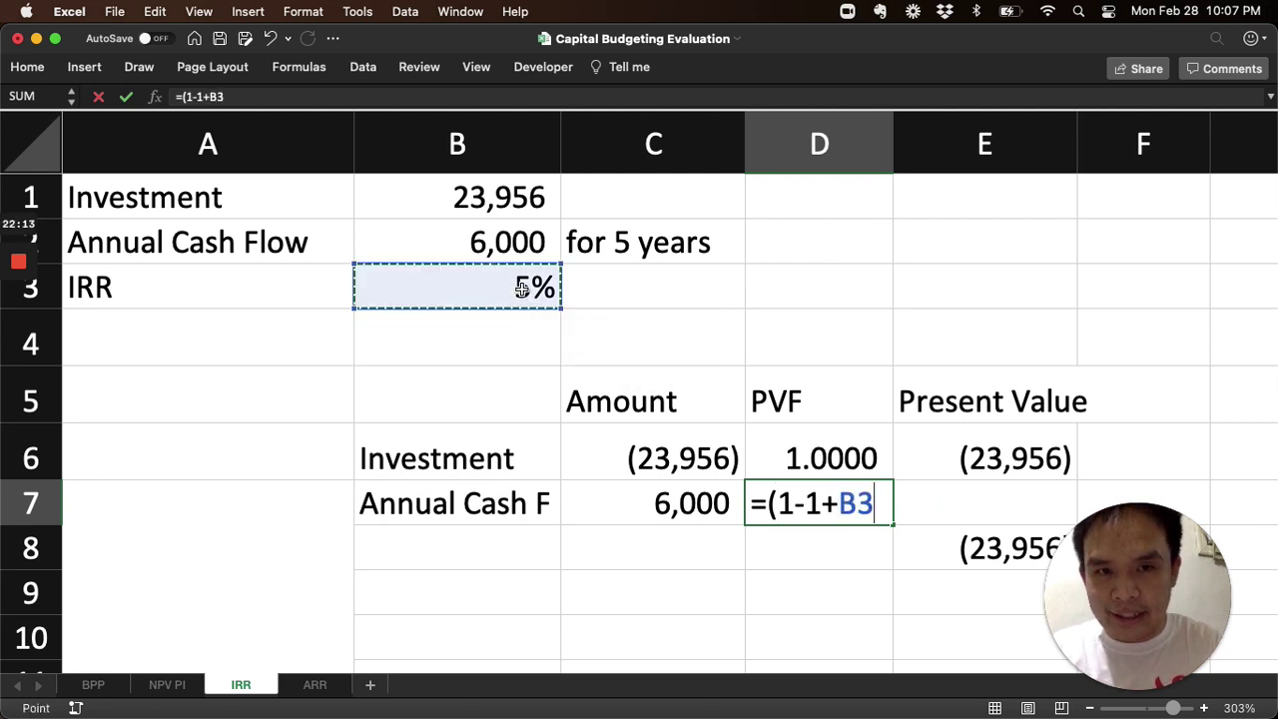
pyautogui.write(')^-')
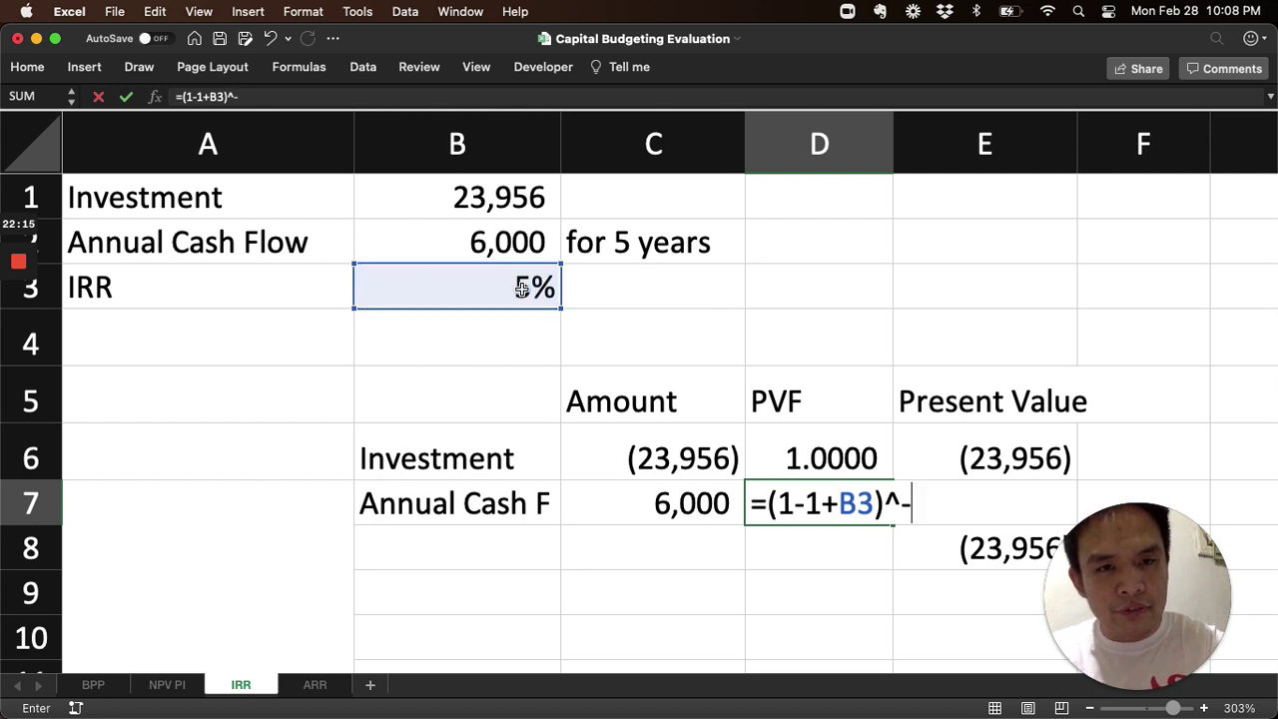
pyautogui.write('5')
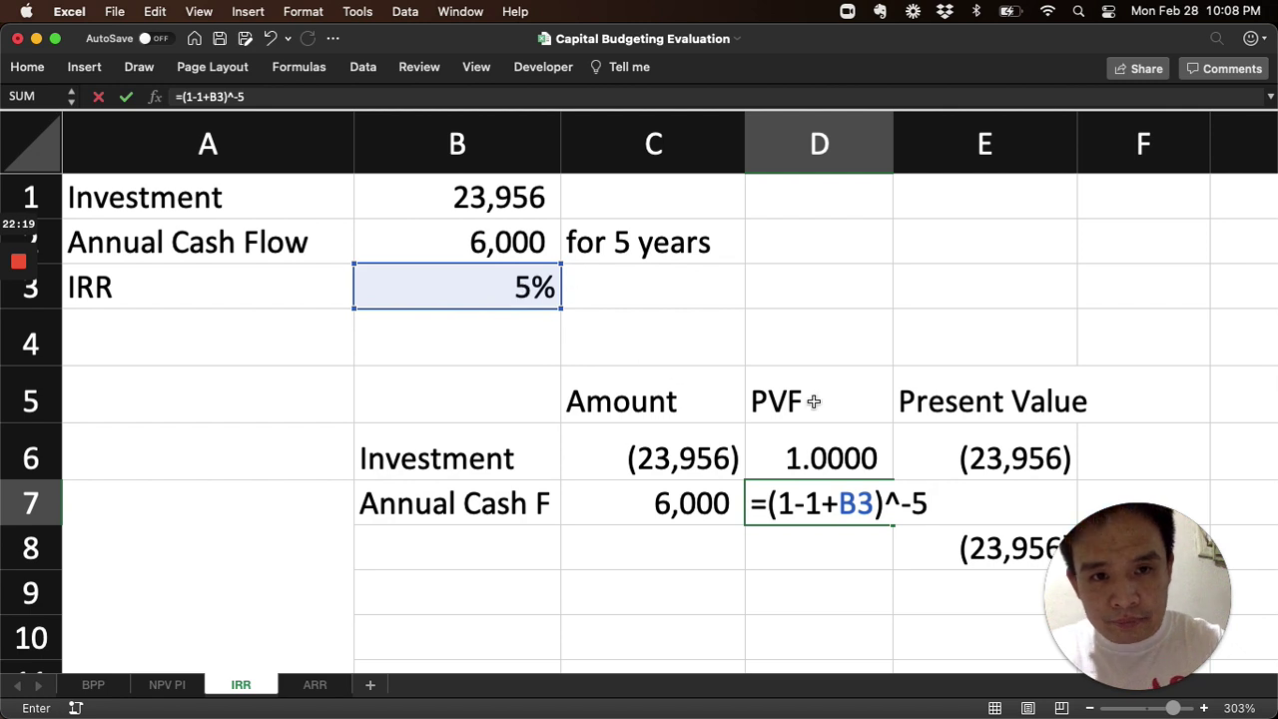
pyautogui.click(809, 503)
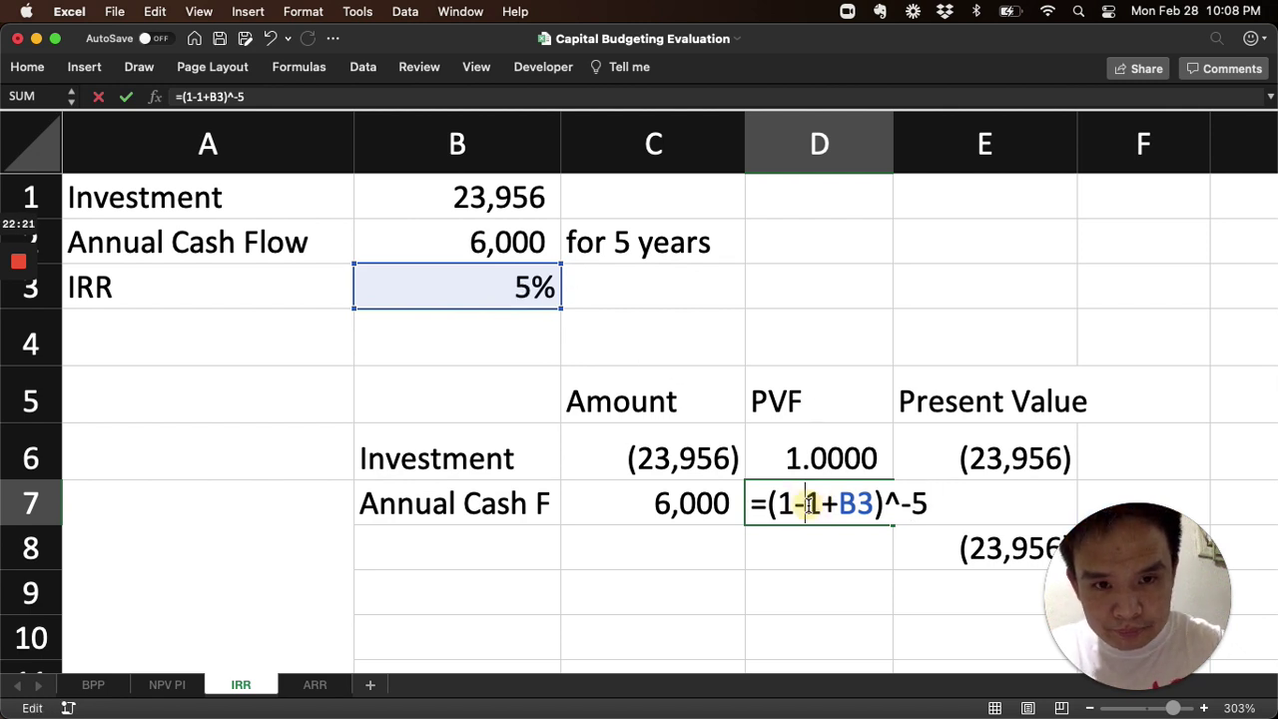
pyautogui.write('(')
pyautogui.click(953, 506)
pyautogui.write(')/')
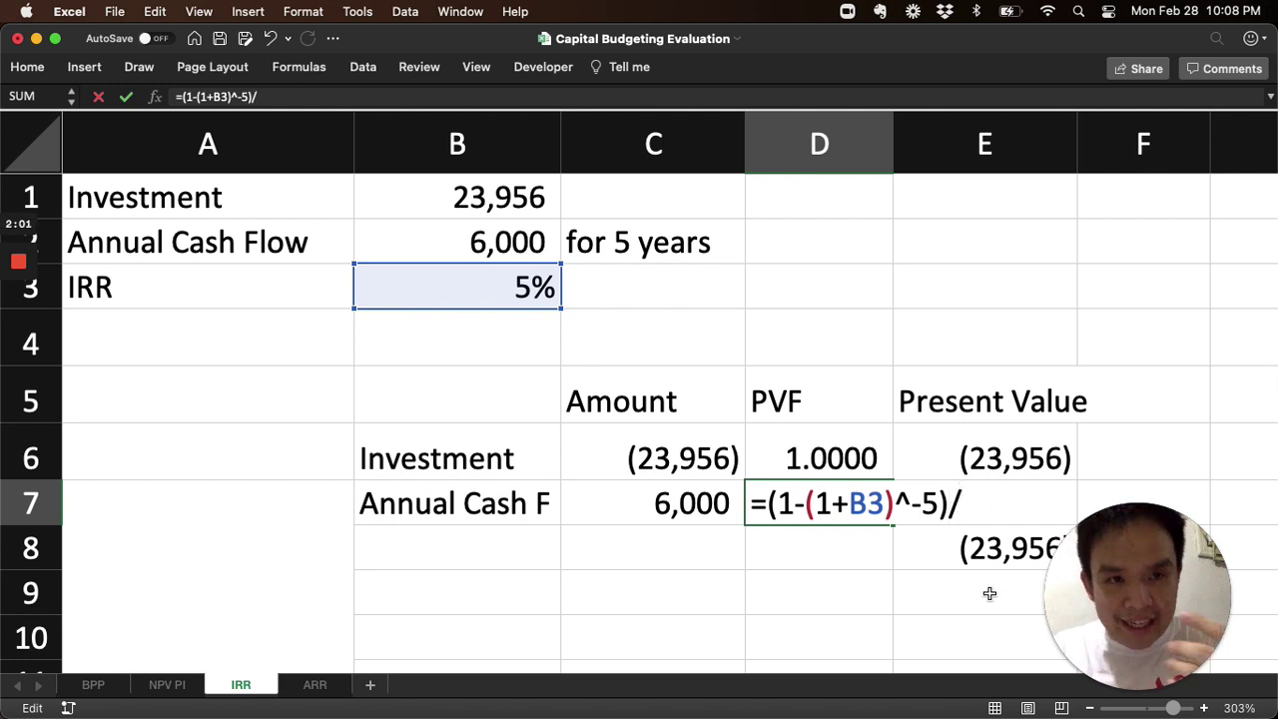
pyautogui.click(464, 294)
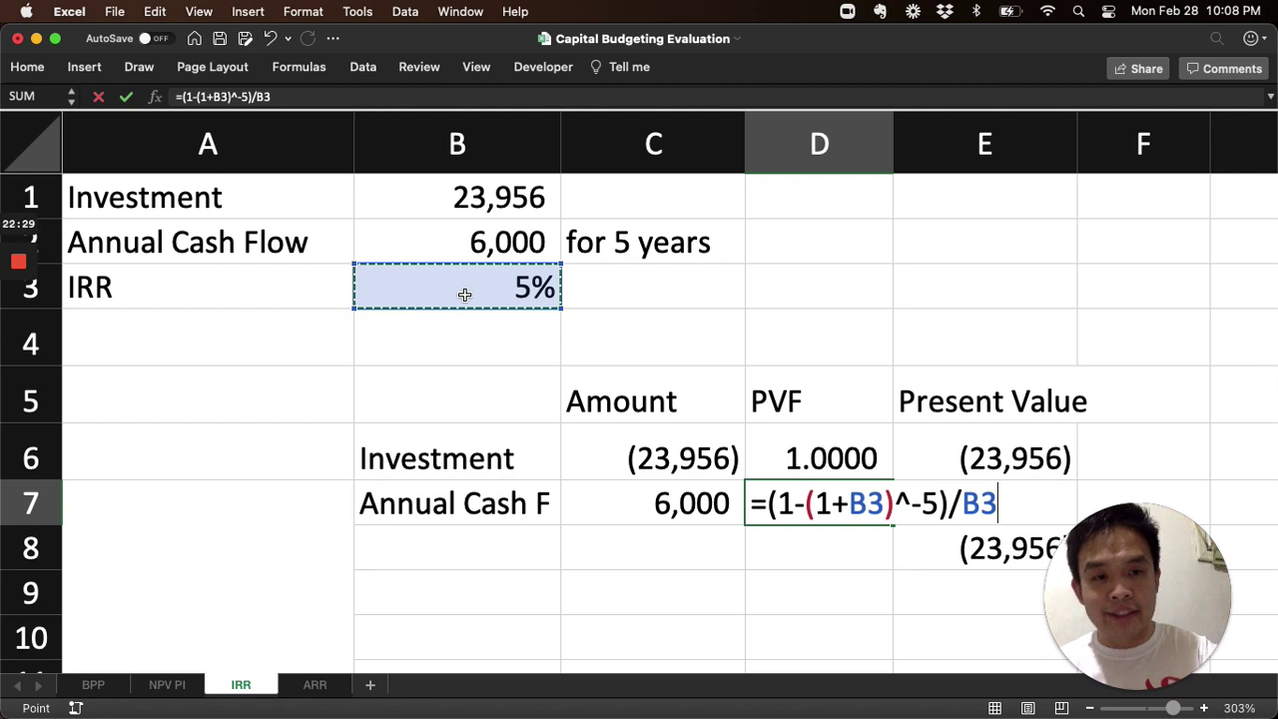
pyautogui.press('Return')
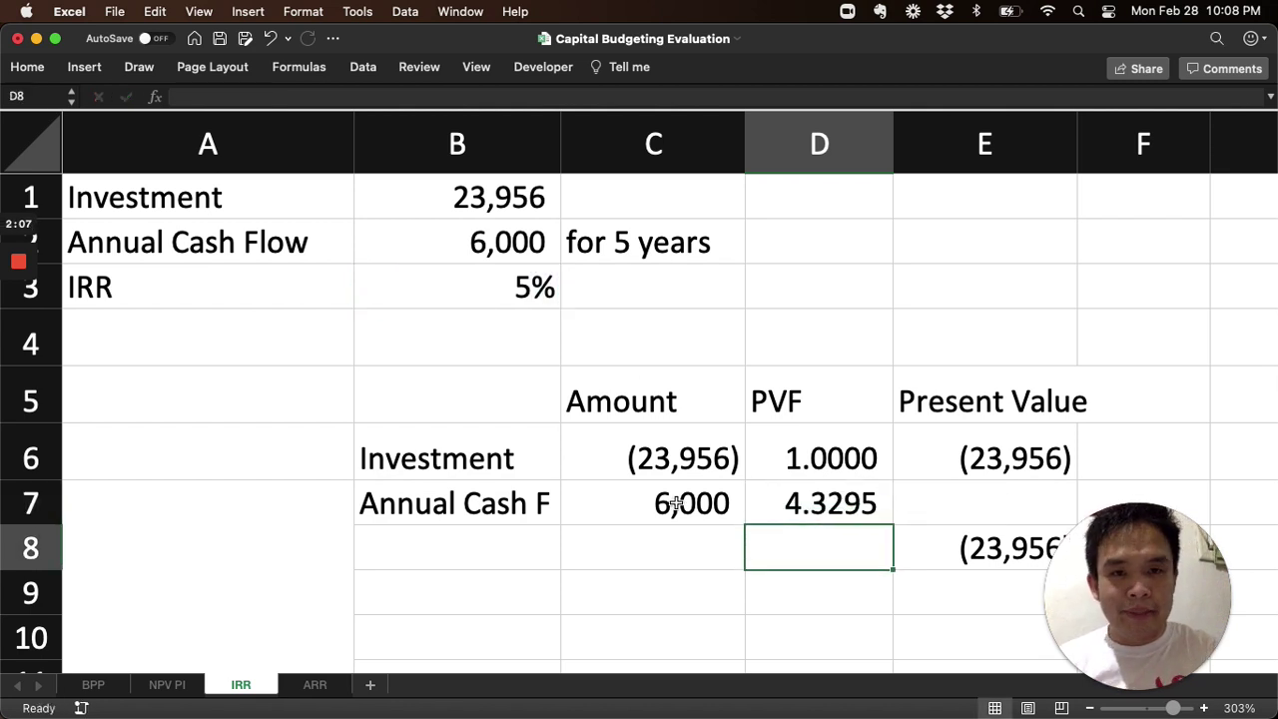
# Calculate the annual cash flow's present value in E7 with the formula =C7*D7.
pyautogui.click(624, 503)
pyautogui.click(1073, 515)
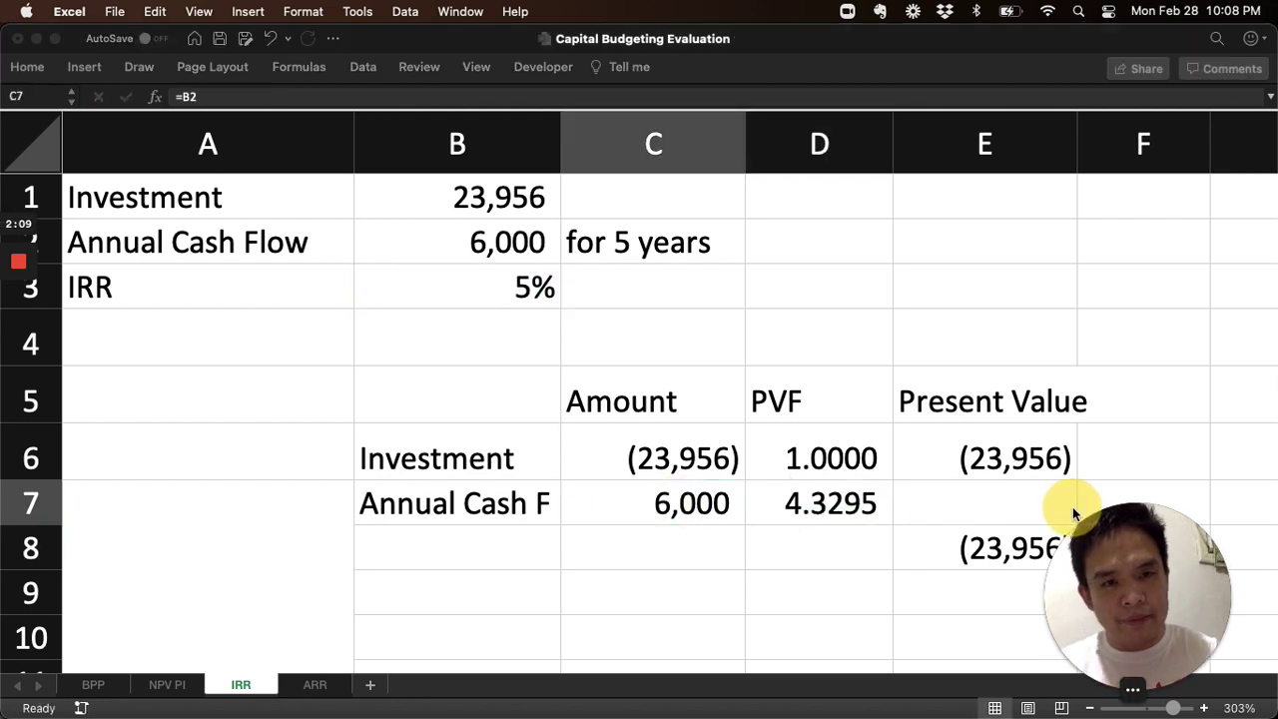
pyautogui.click(1001, 502)
pyautogui.click(1002, 501)
pyautogui.write('=')
pyautogui.press('Left')
pyautogui.press('Left')
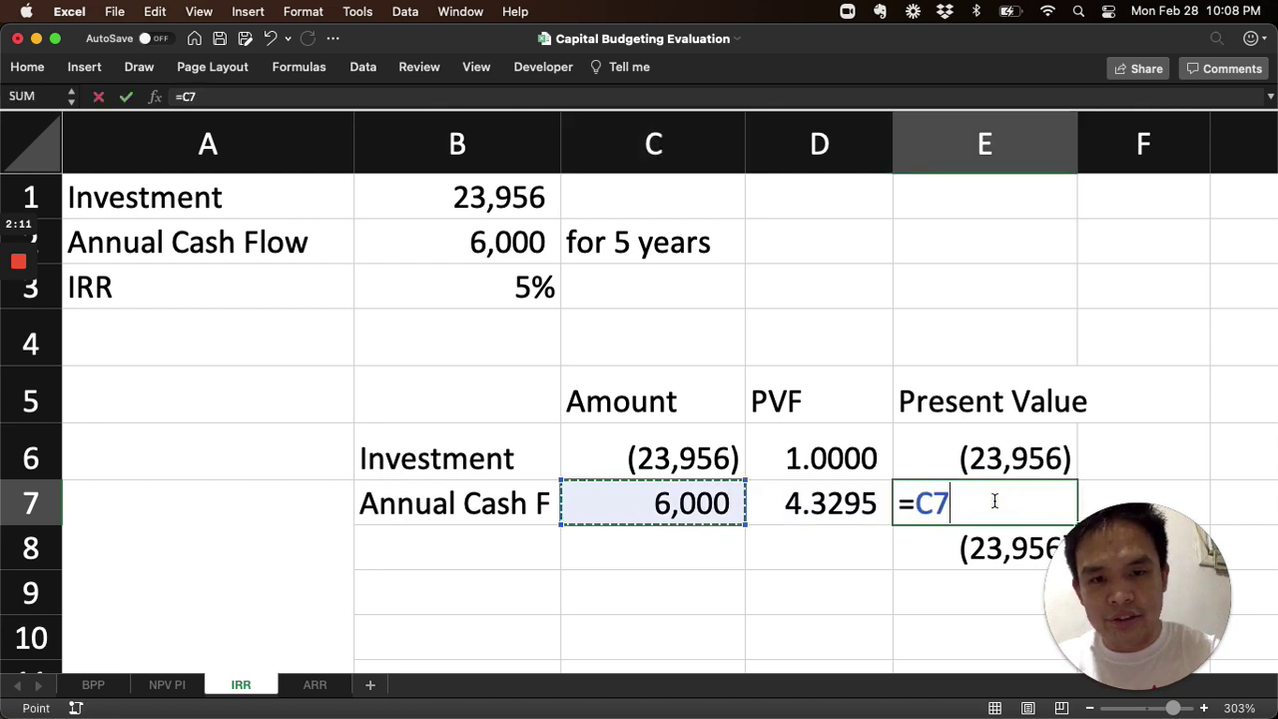
pyautogui.write('*')
pyautogui.press('Left')
pyautogui.press('Return')
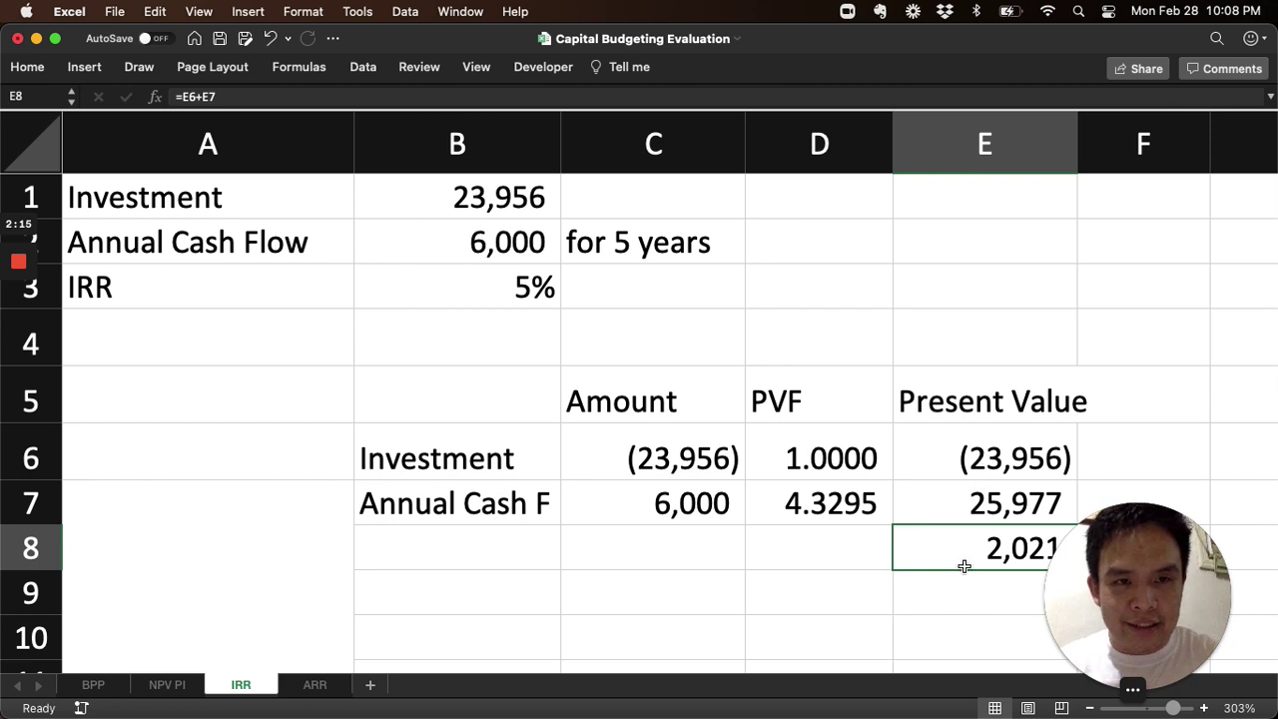
# Re-enter the net present value total in E8 as =E7+E6.
pyautogui.write('=')
pyautogui.click(987, 504)
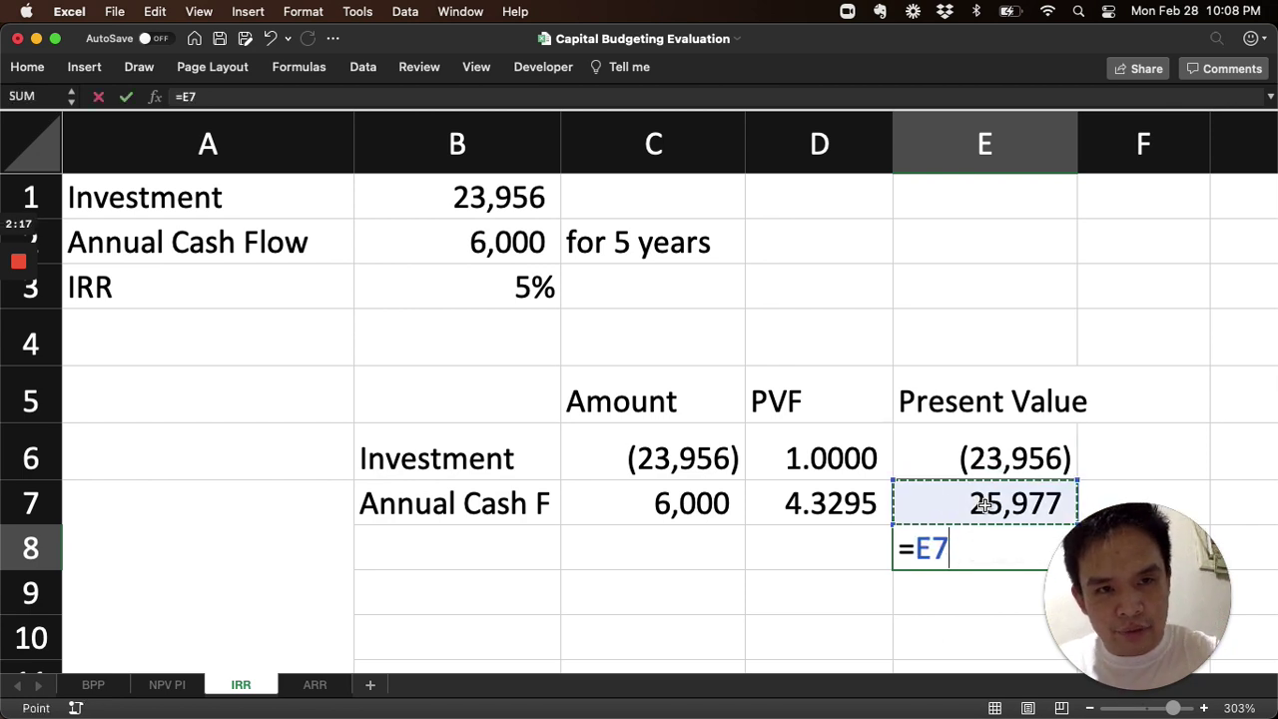
pyautogui.write('+')
pyautogui.click(1003, 461)
pyautogui.press('Return')
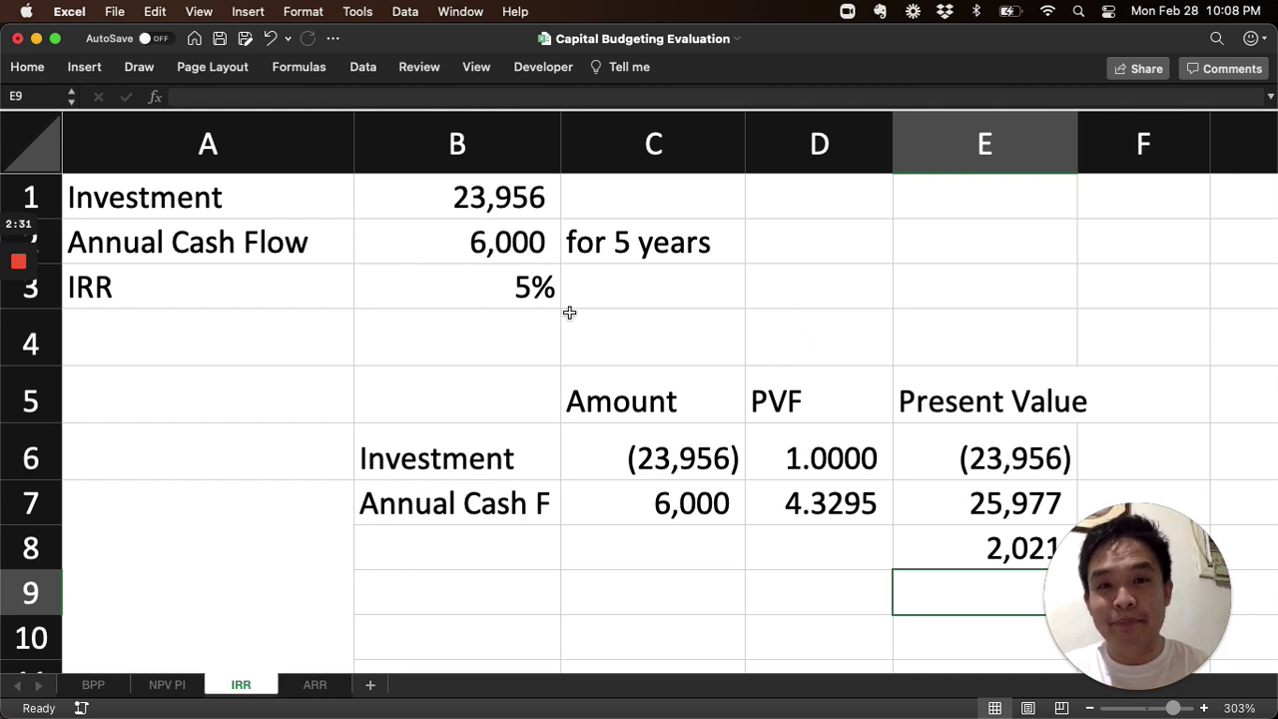
# Set the trial IRR in B3 to 6% and check the net present value in E8.
pyautogui.click(539, 296)
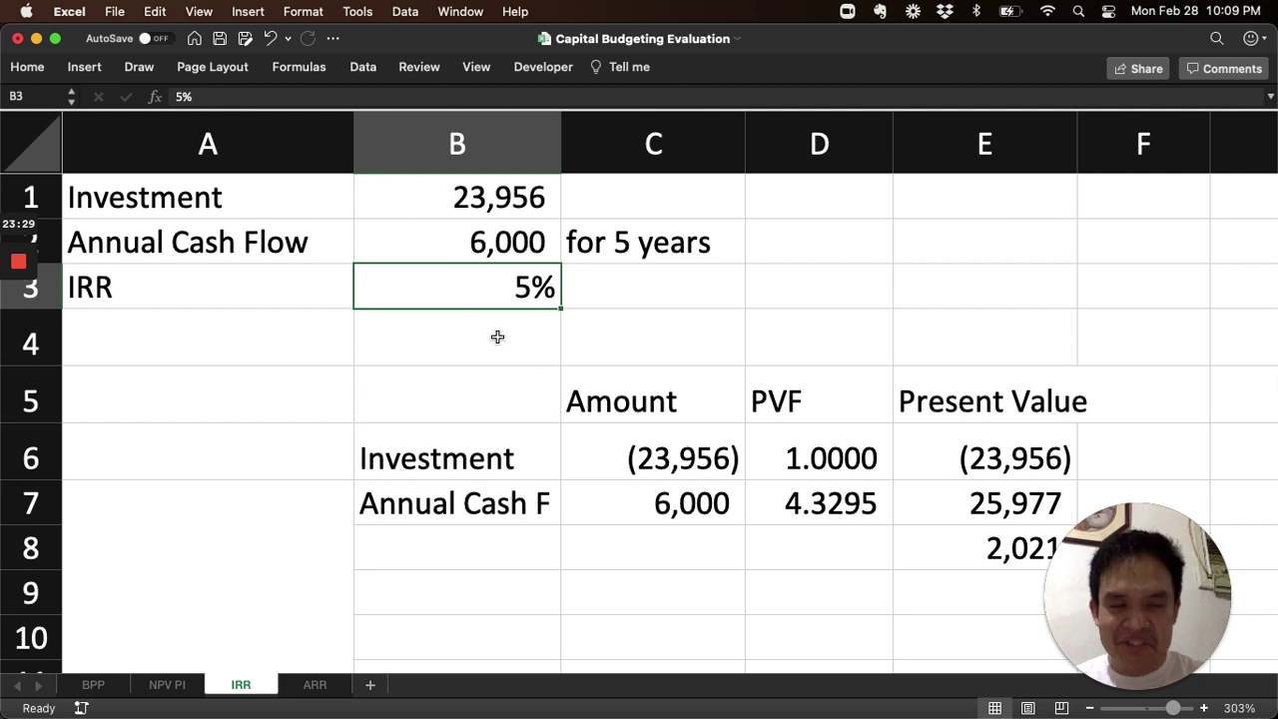
pyautogui.write('6')
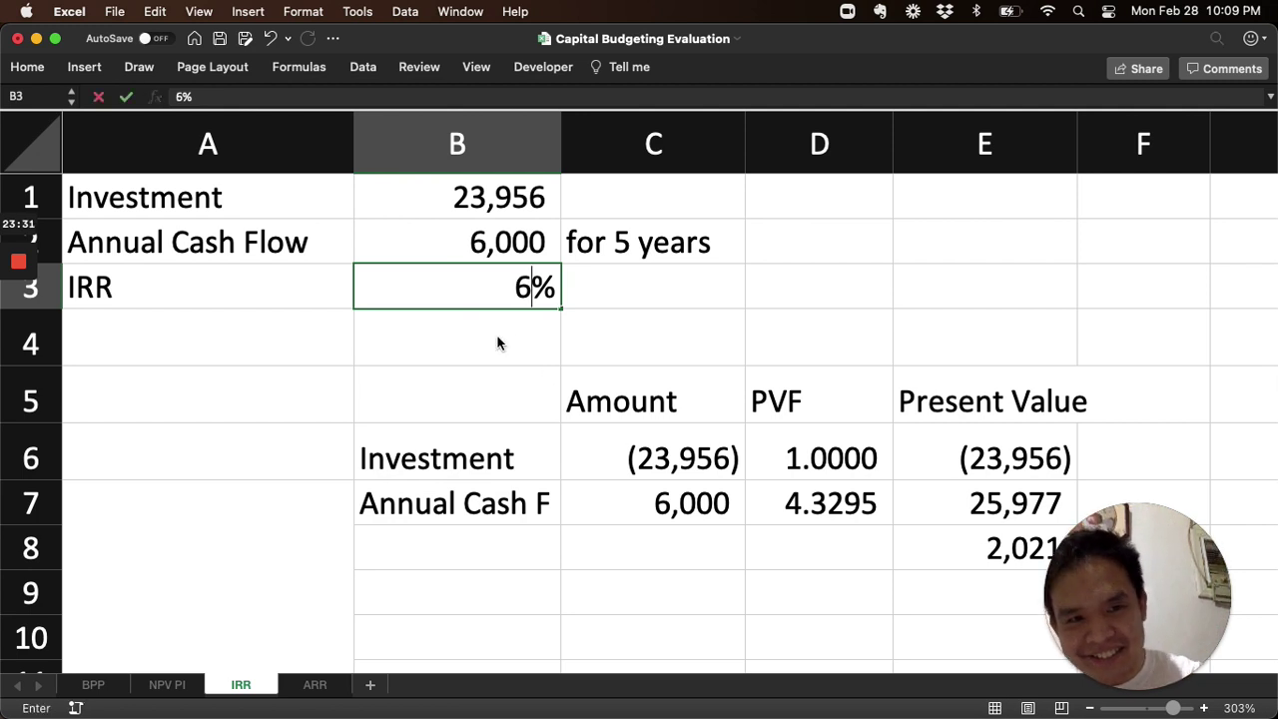
pyautogui.press('Return')
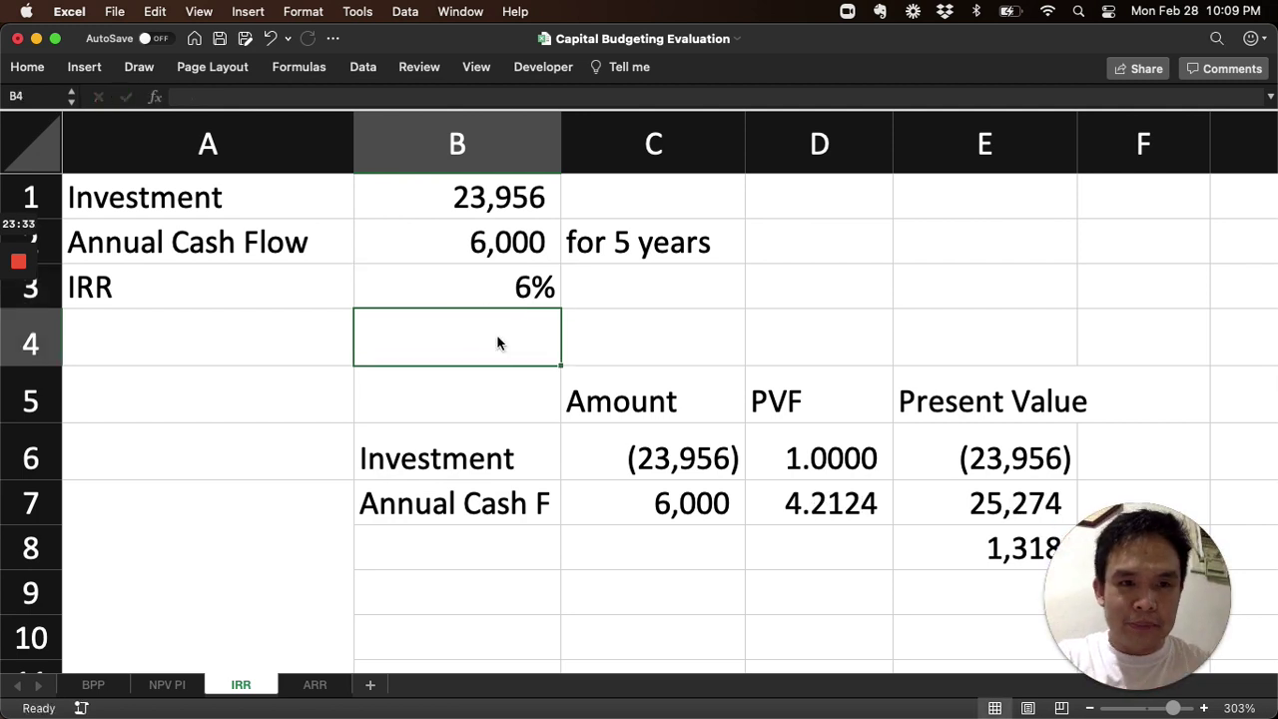
pyautogui.click(969, 556)
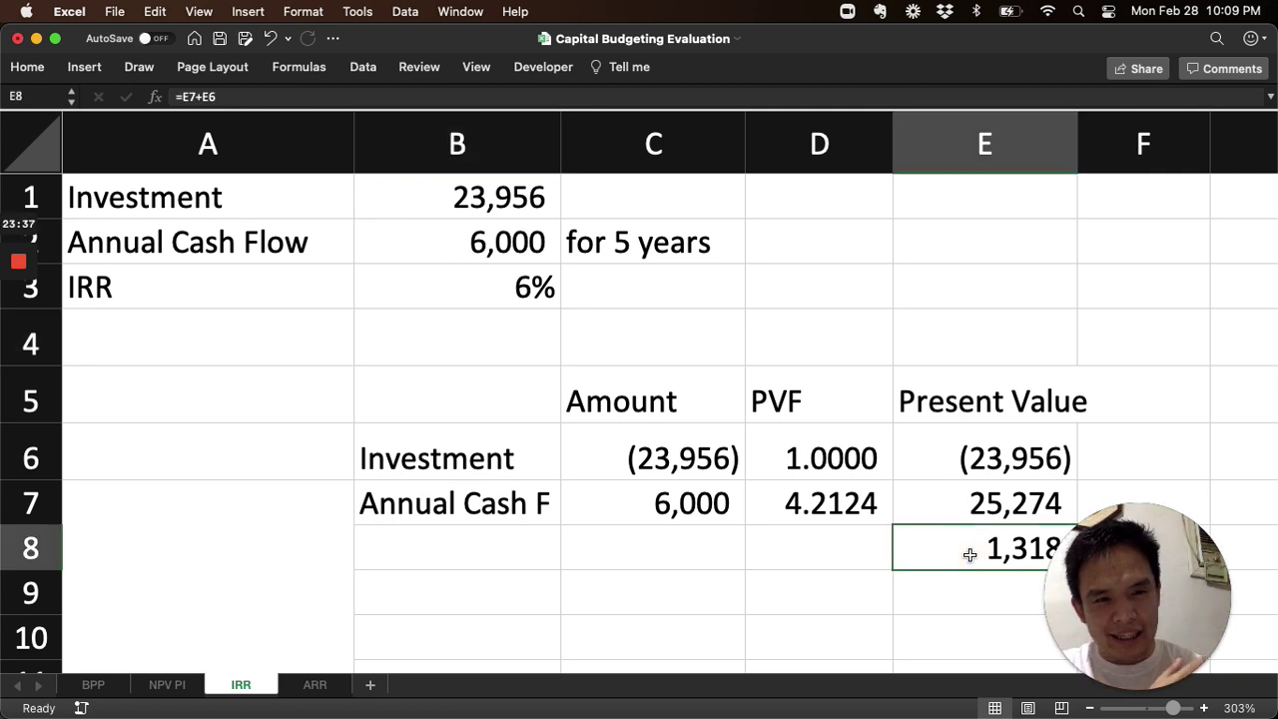
# Set the trial IRR in B3 to 10%.
pyautogui.click(486, 310)
pyautogui.click(489, 290)
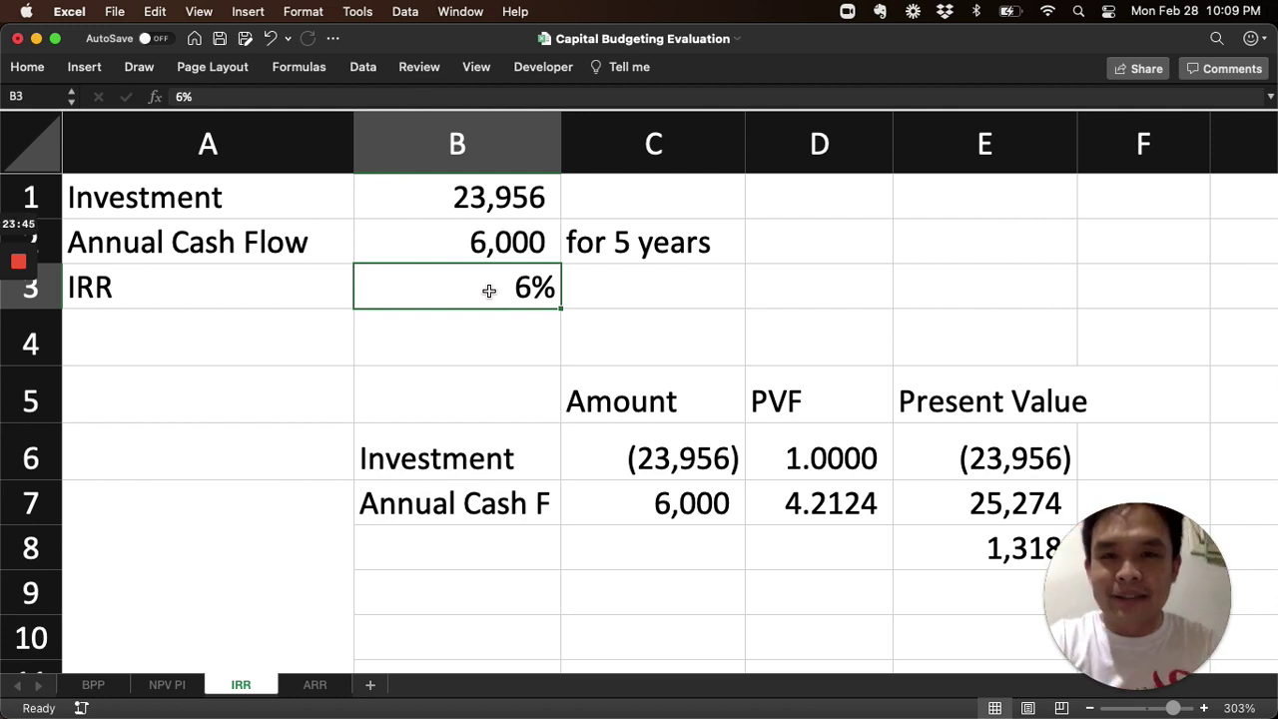
pyautogui.write('10')
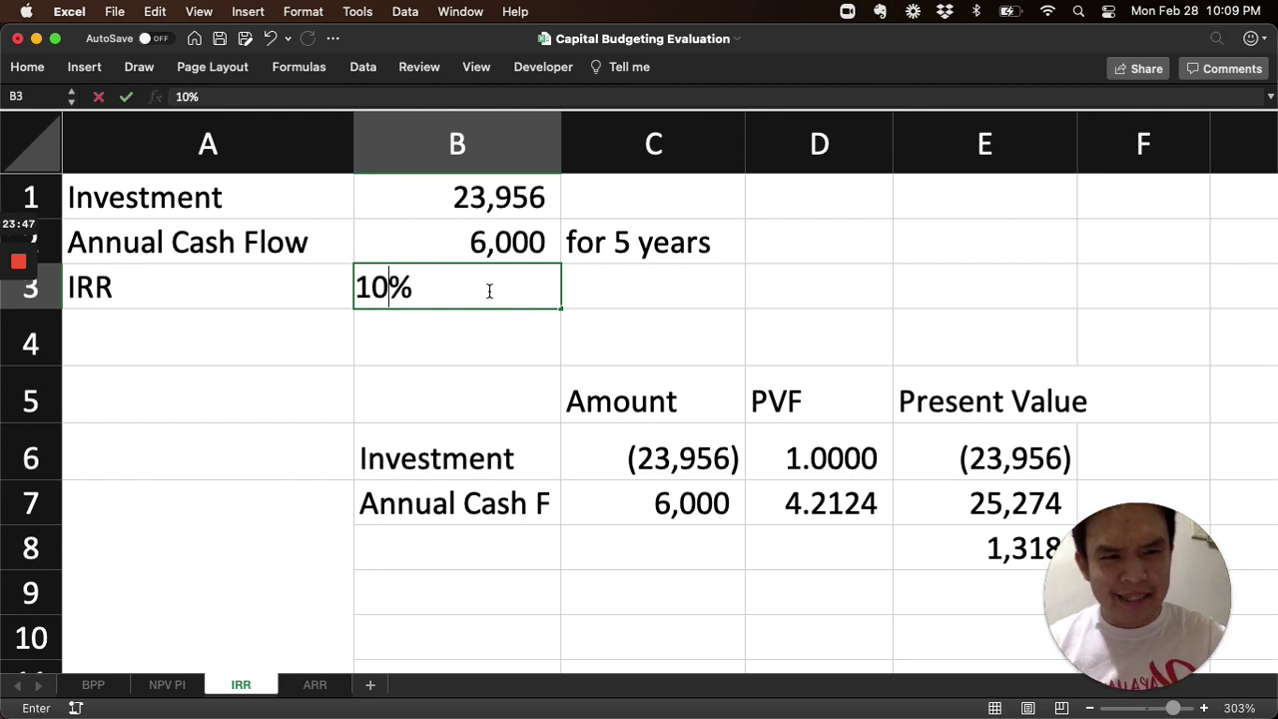
pyautogui.press('Return')
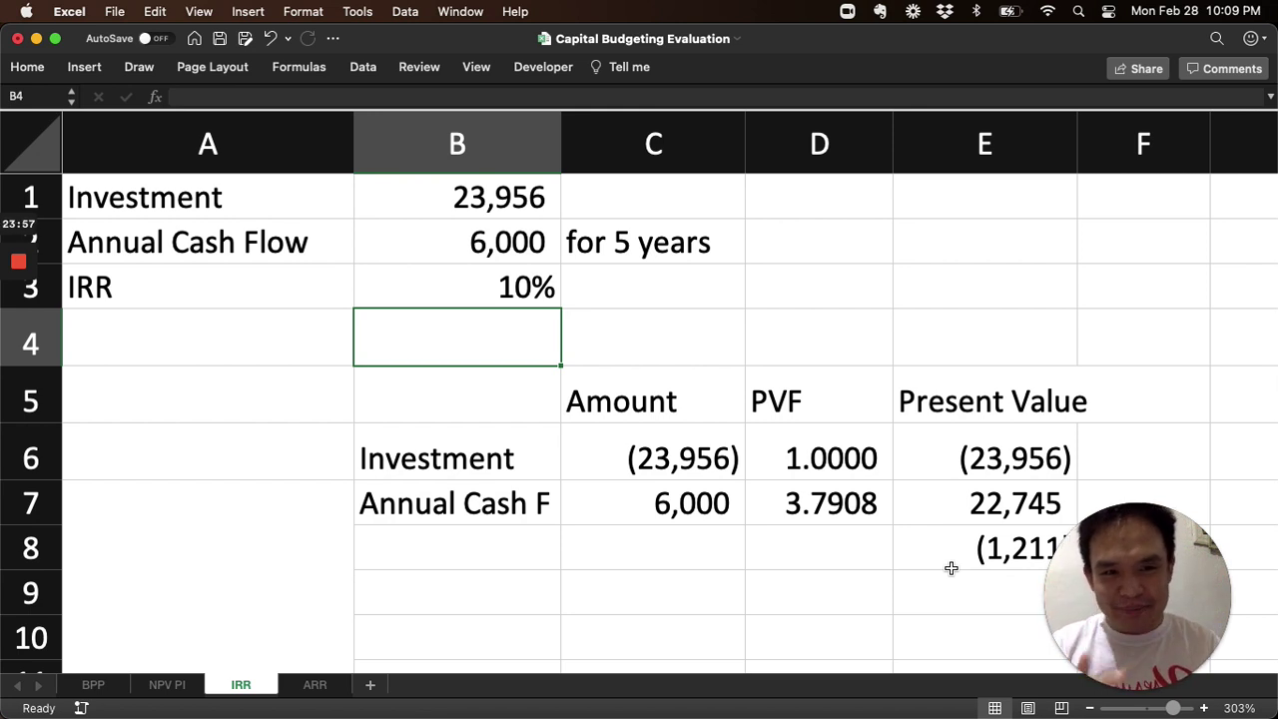
# Set the trial IRR in B3 to 8% and check the net present value in E8.
pyautogui.click(469, 273)
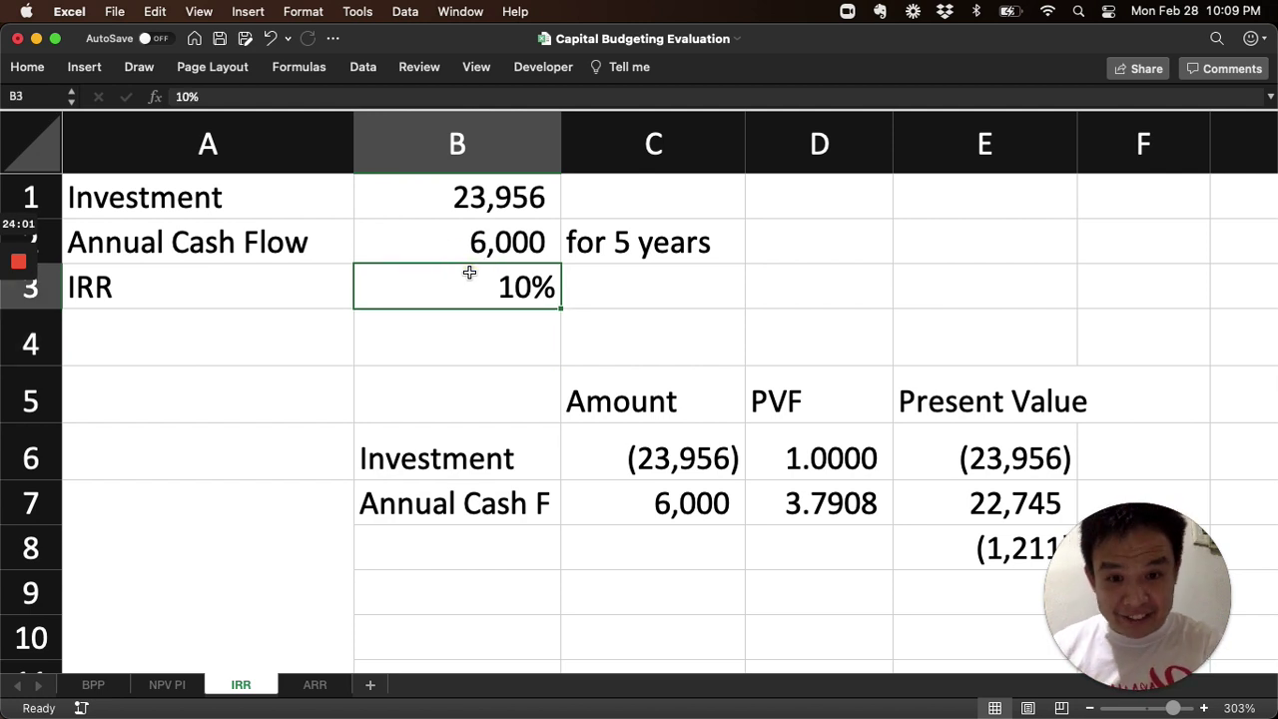
pyautogui.write('8')
pyautogui.press('Return')
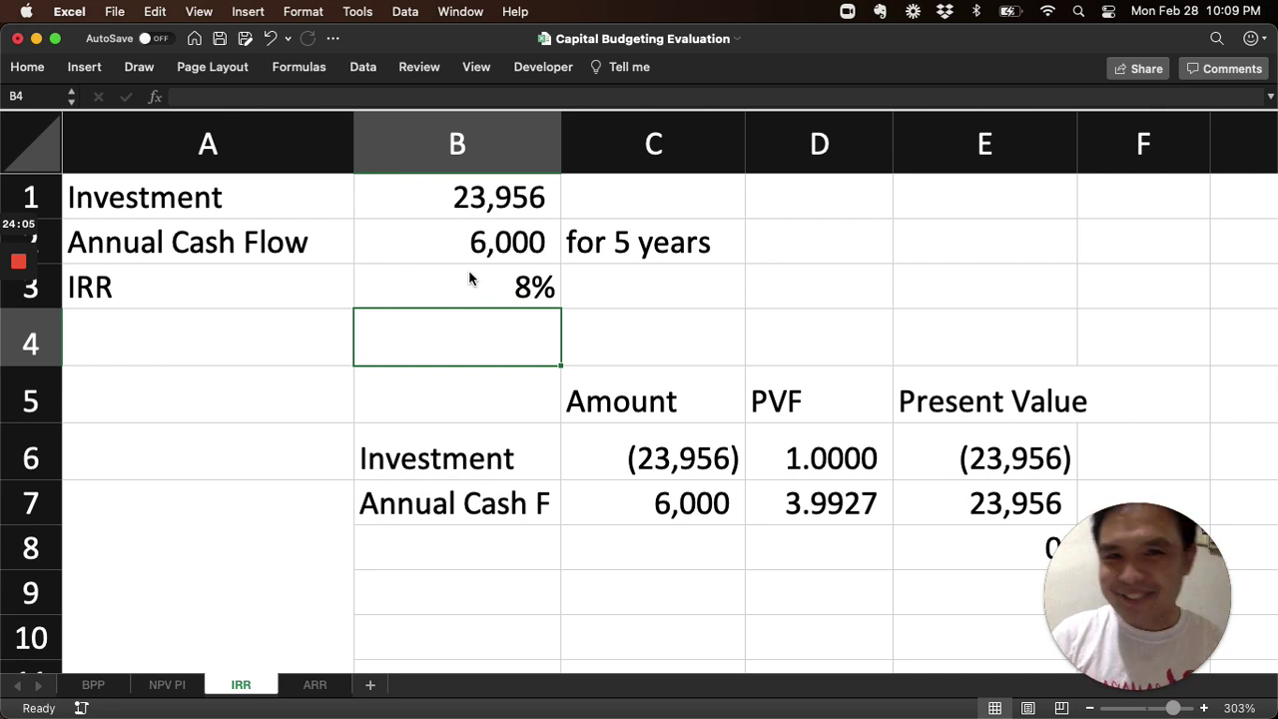
pyautogui.click(933, 547)
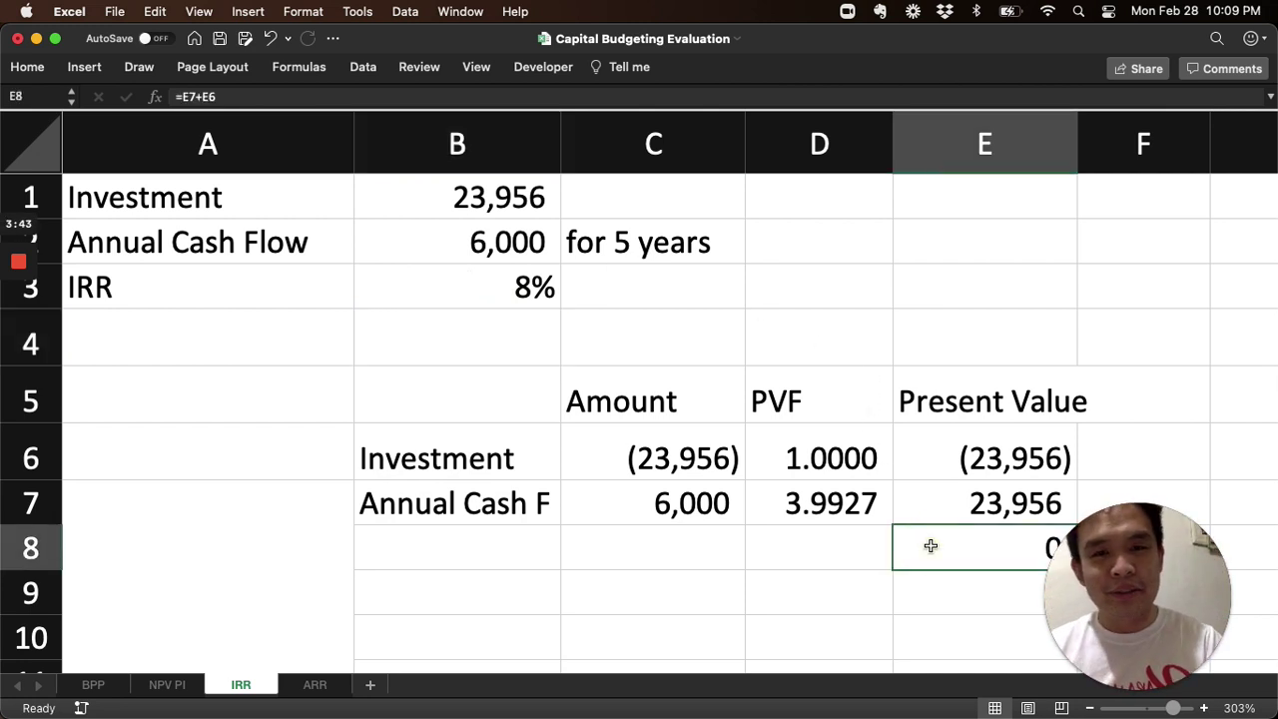
pyautogui.click(464, 276)
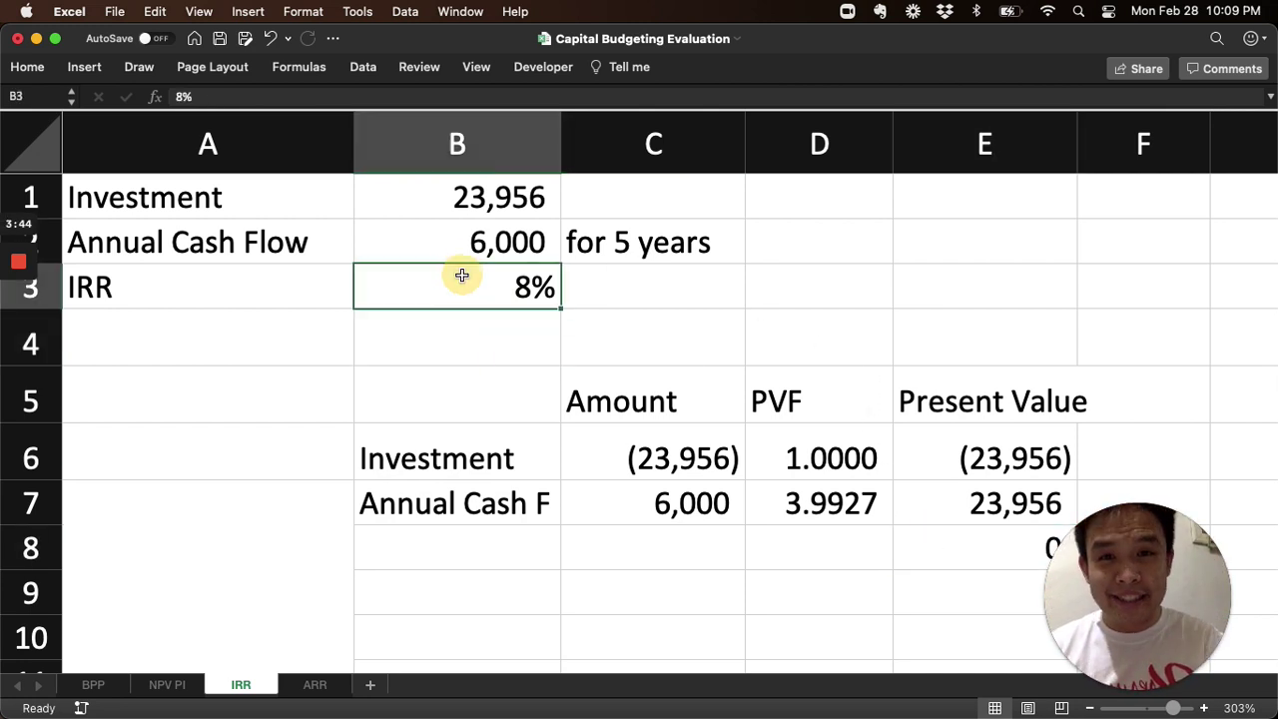
pyautogui.click(988, 547)
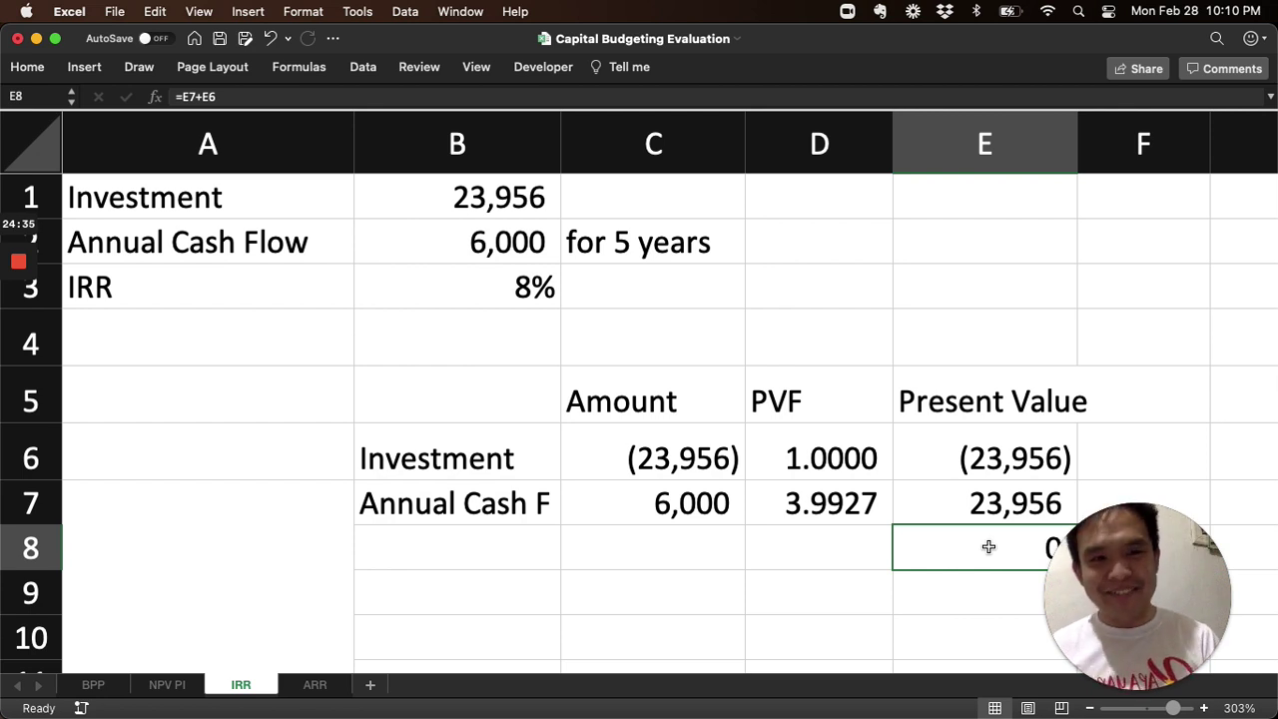
# Enter the decision rule "IRR > Cost of Capital" in B9 with the verdict "Accept" in D9.
pyautogui.click(823, 541)
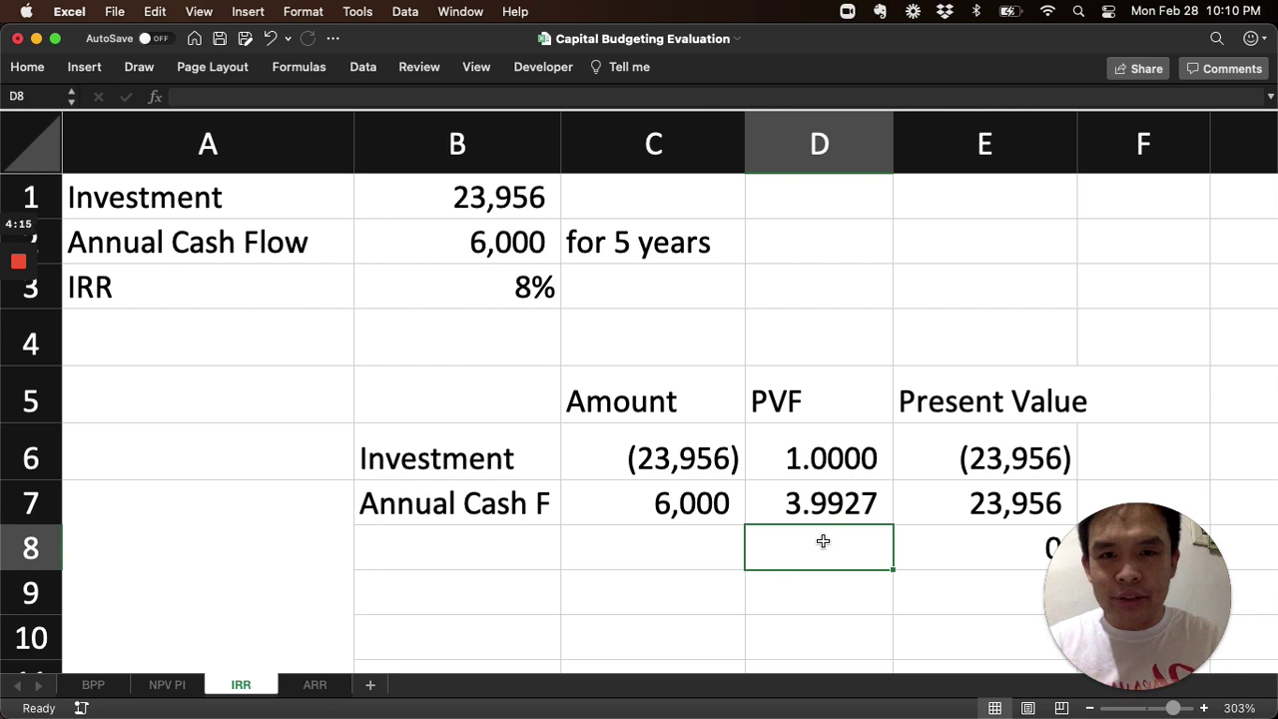
pyautogui.scroll(-3, 822, 539)
pyautogui.scroll(3, 822, 539)
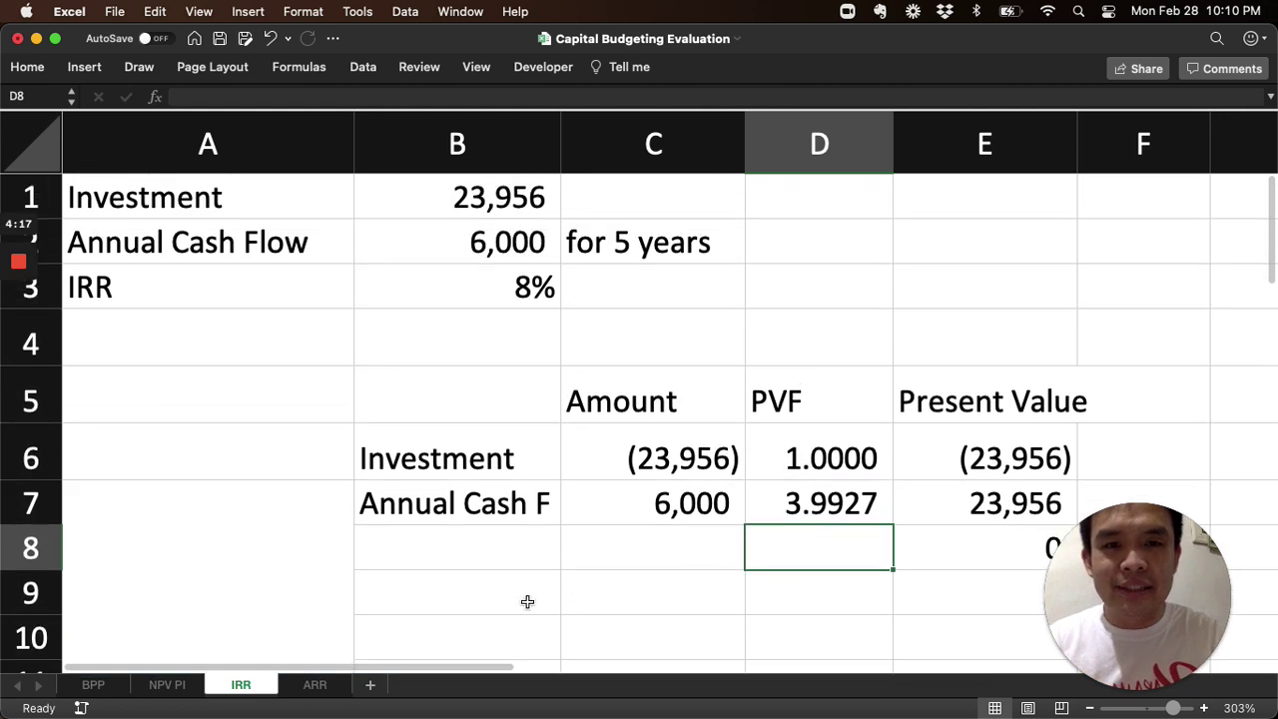
pyautogui.click(461, 605)
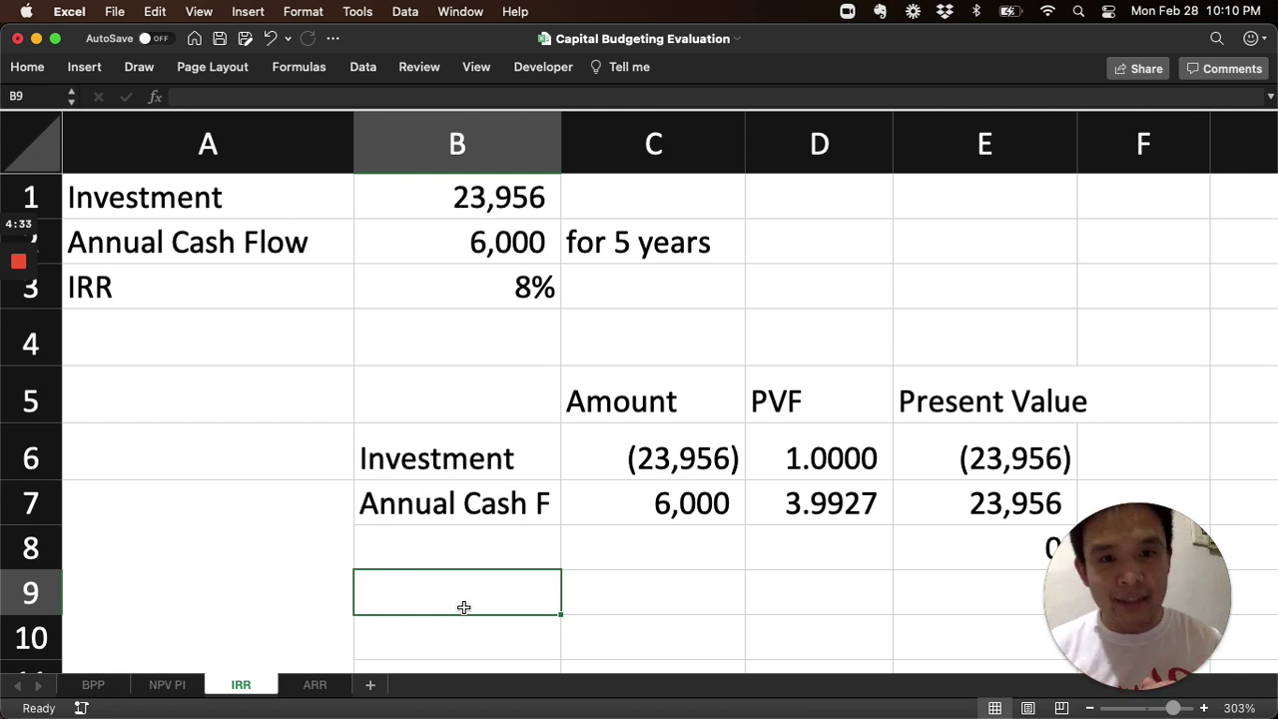
pyautogui.write('IRR')
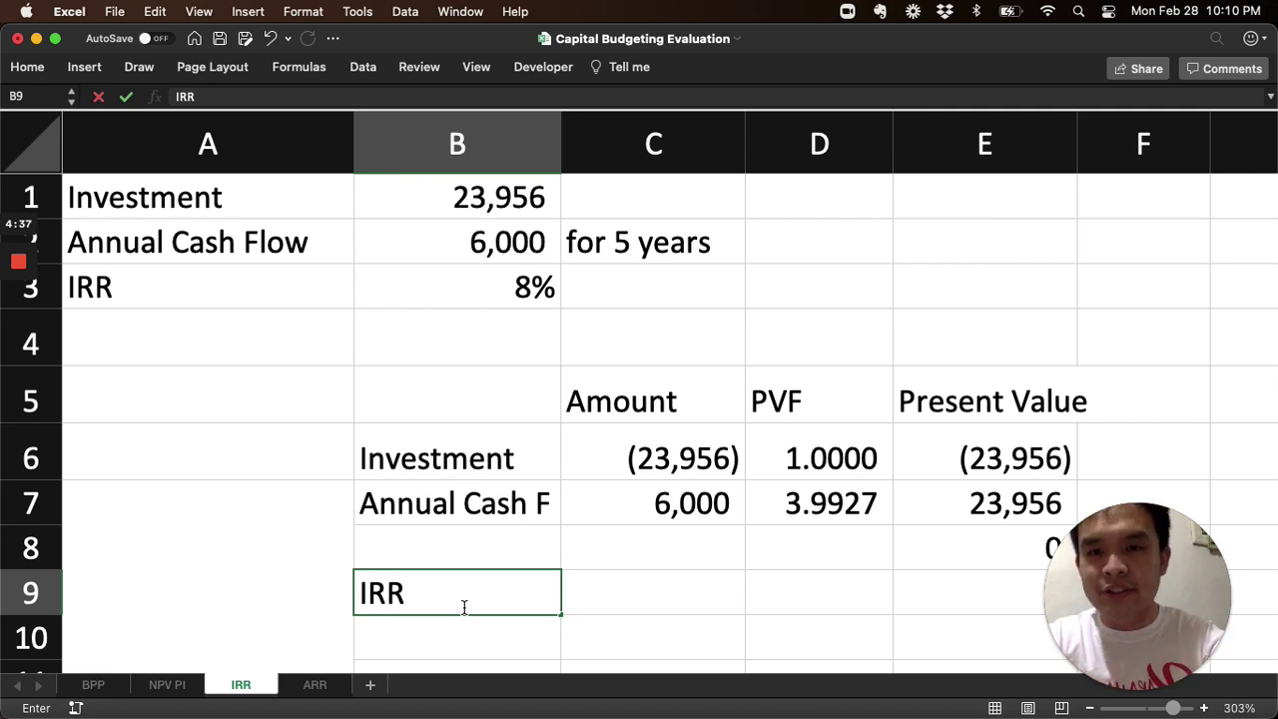
pyautogui.write(' <')
pyautogui.press('BackSpace')
pyautogui.write('> ')
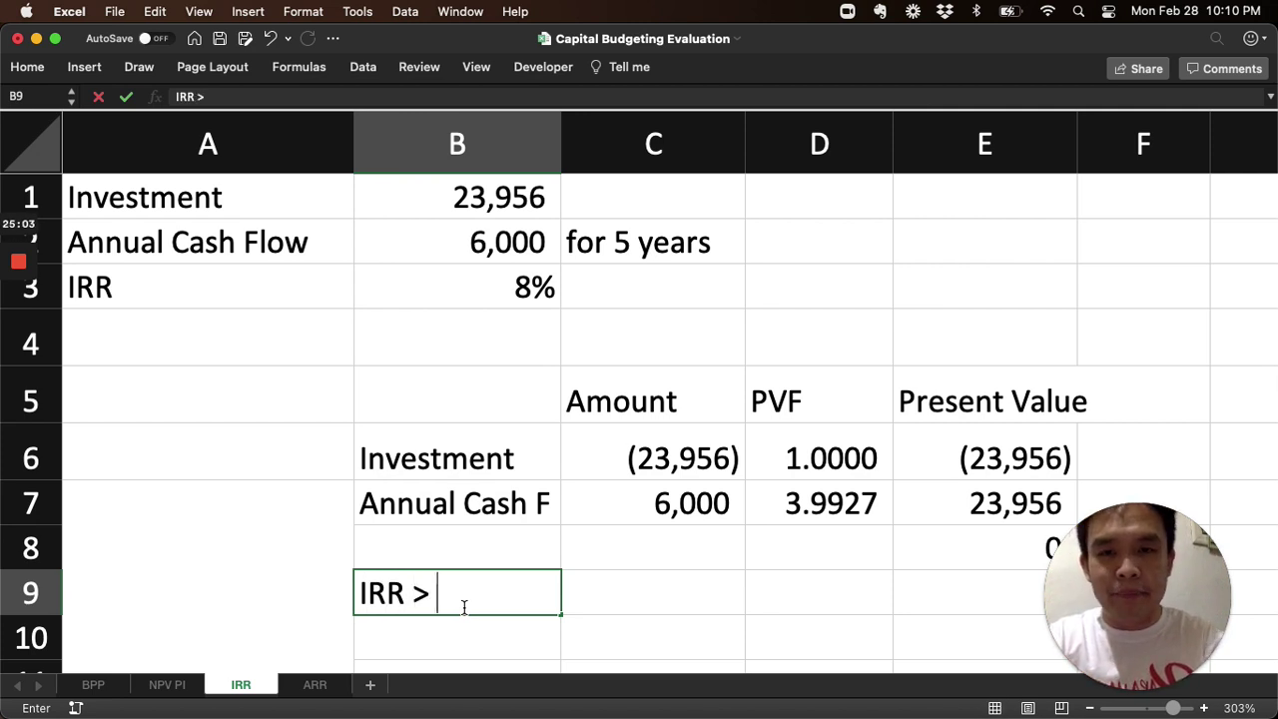
pyautogui.write('Cost of Capital')
pyautogui.press('Return')
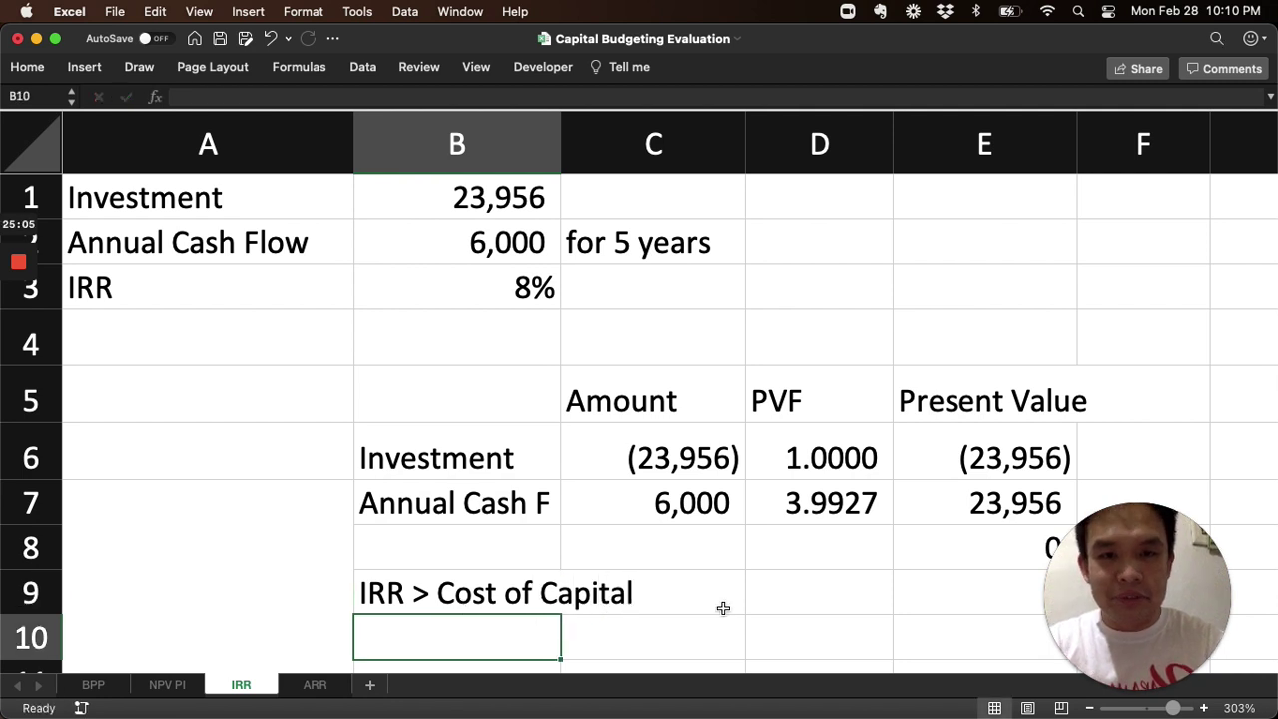
pyautogui.click(799, 613)
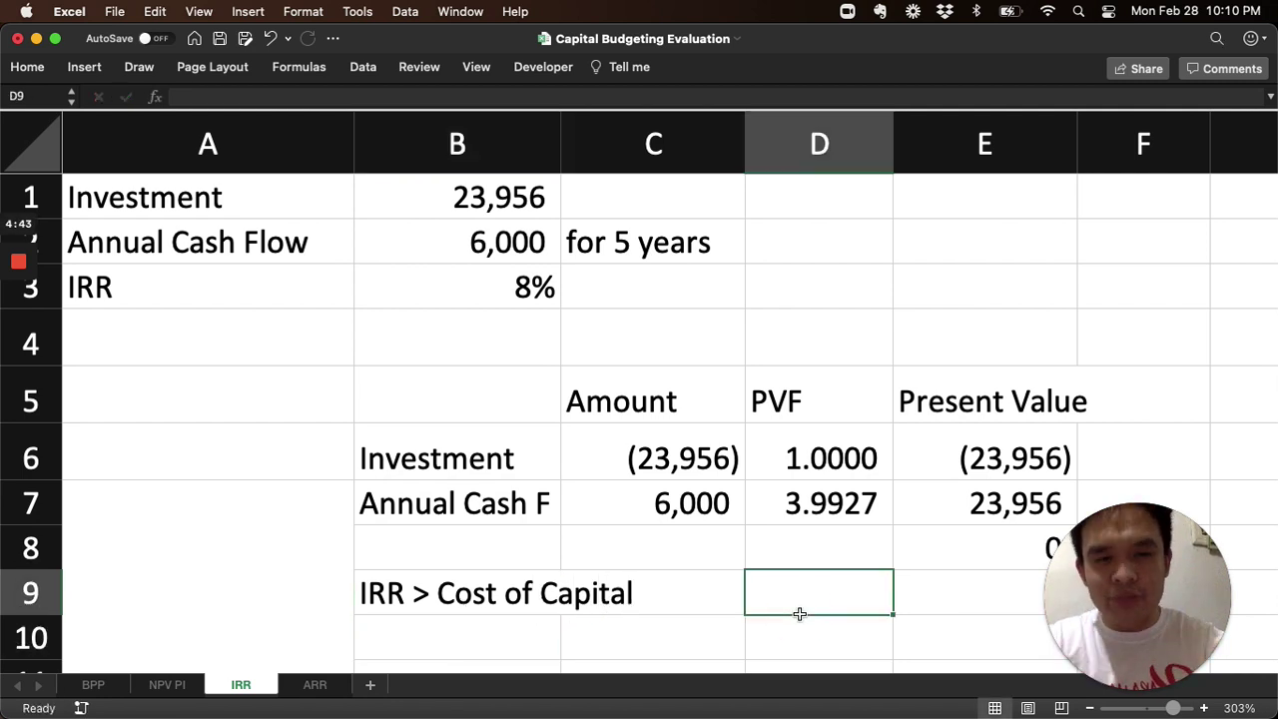
pyautogui.write('Accept')
pyautogui.press('Return')
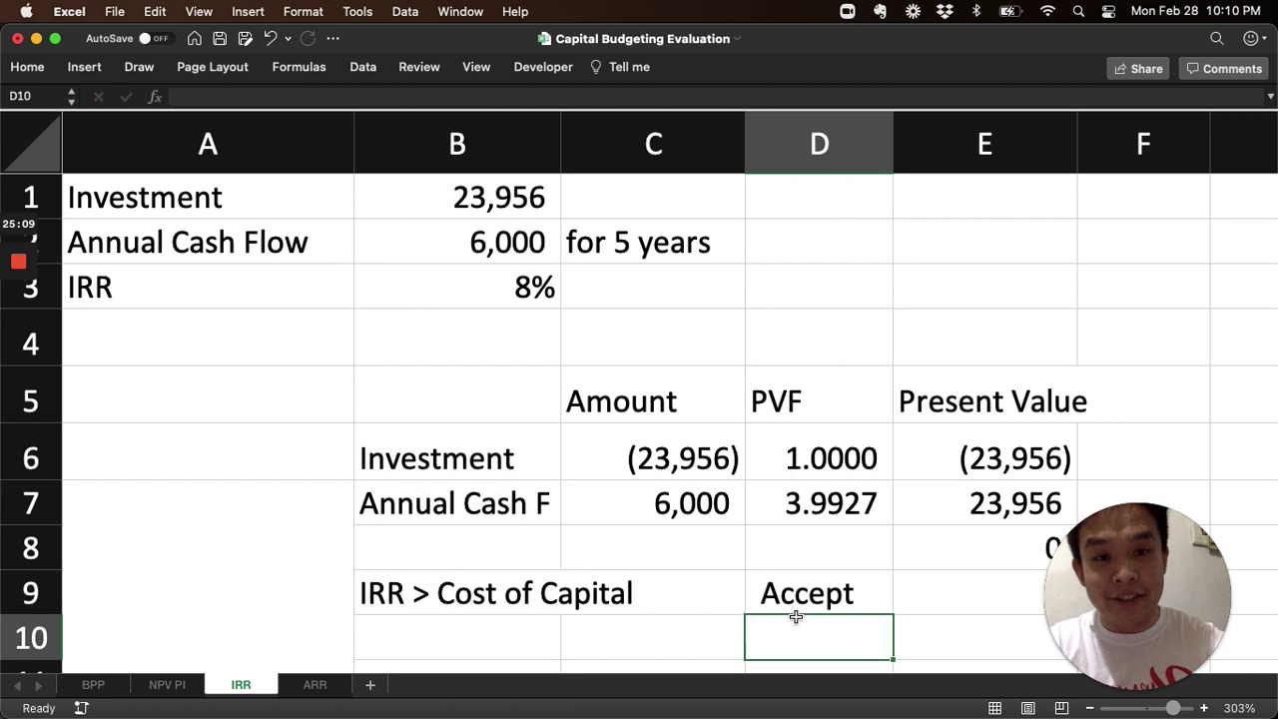
# Enter the decision rule "IRR < Cost of Capital" in B10 with the verdict "Reject" in D10.
pyautogui.click(517, 635)
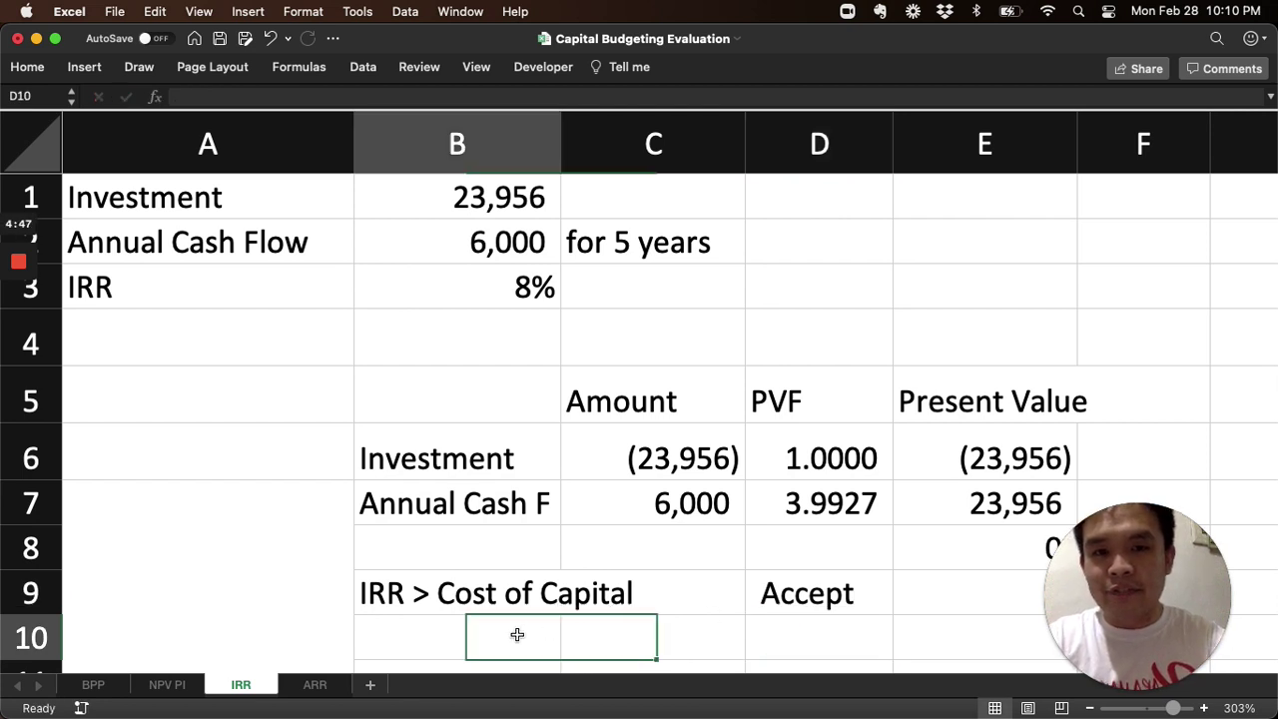
pyautogui.write('IRR < ')
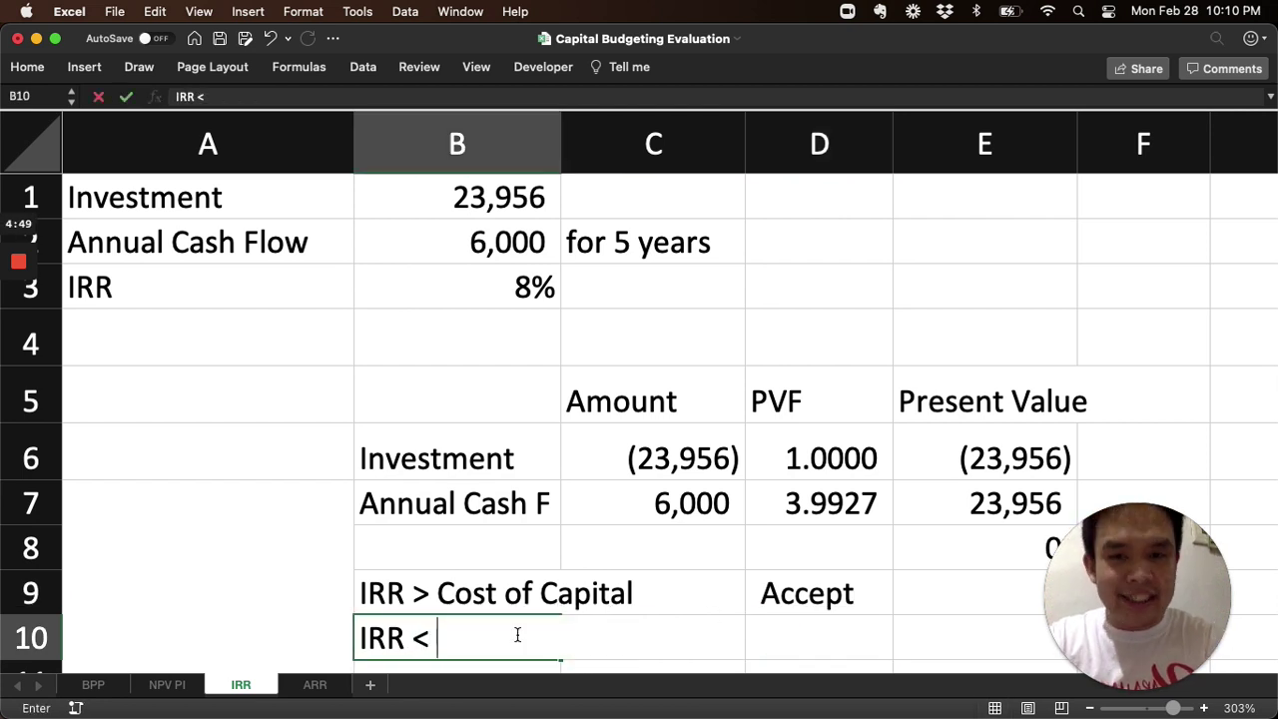
pyautogui.write('Cost of Capital')
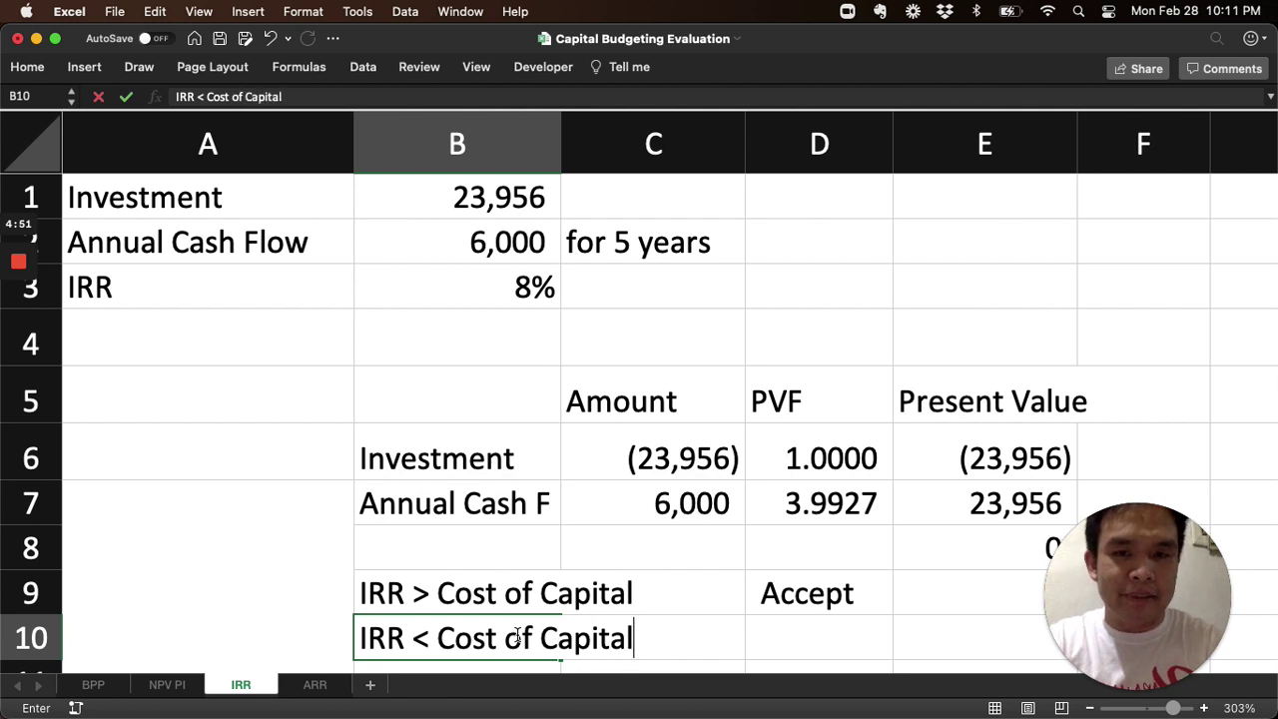
pyautogui.click(829, 639)
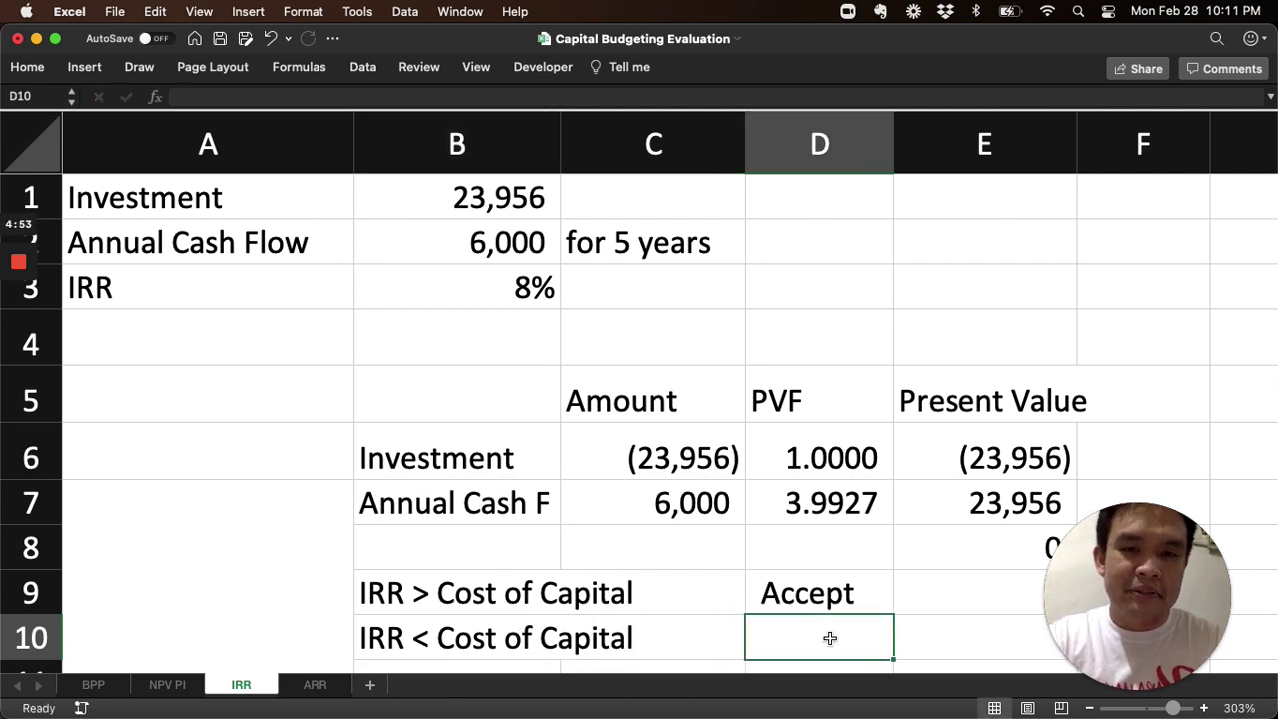
pyautogui.write('Reject')
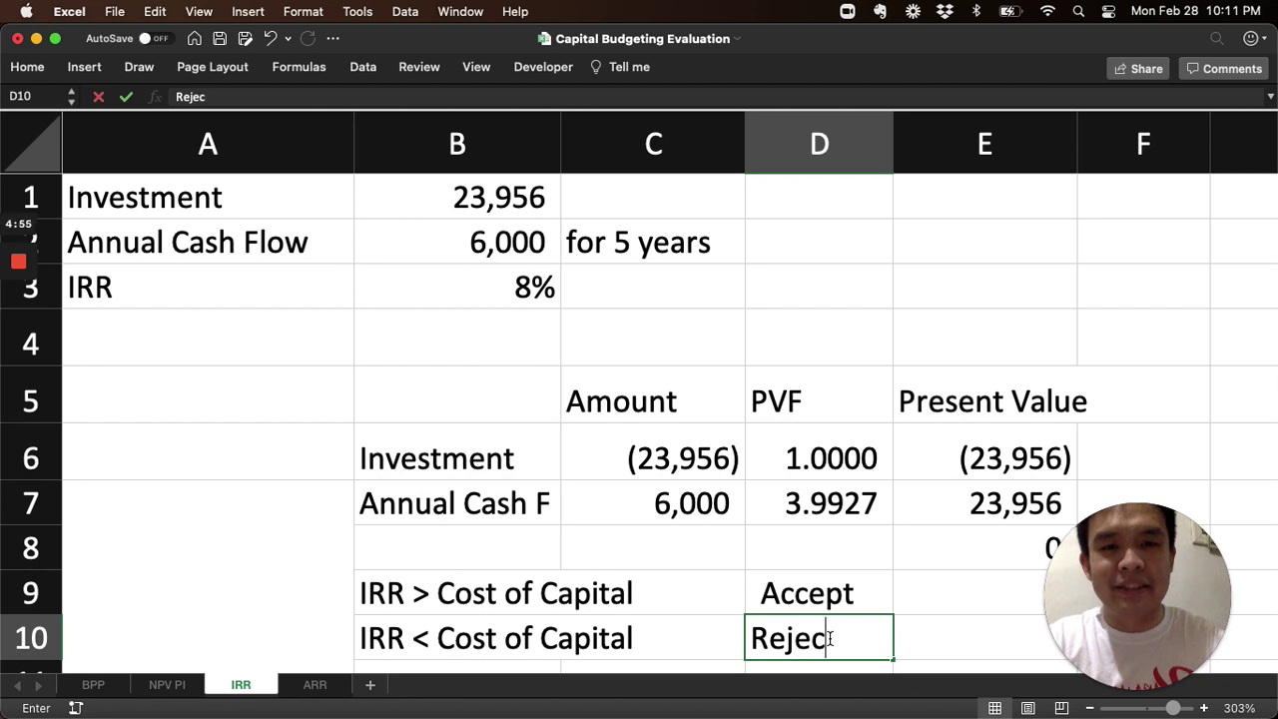
pyautogui.press('Return')
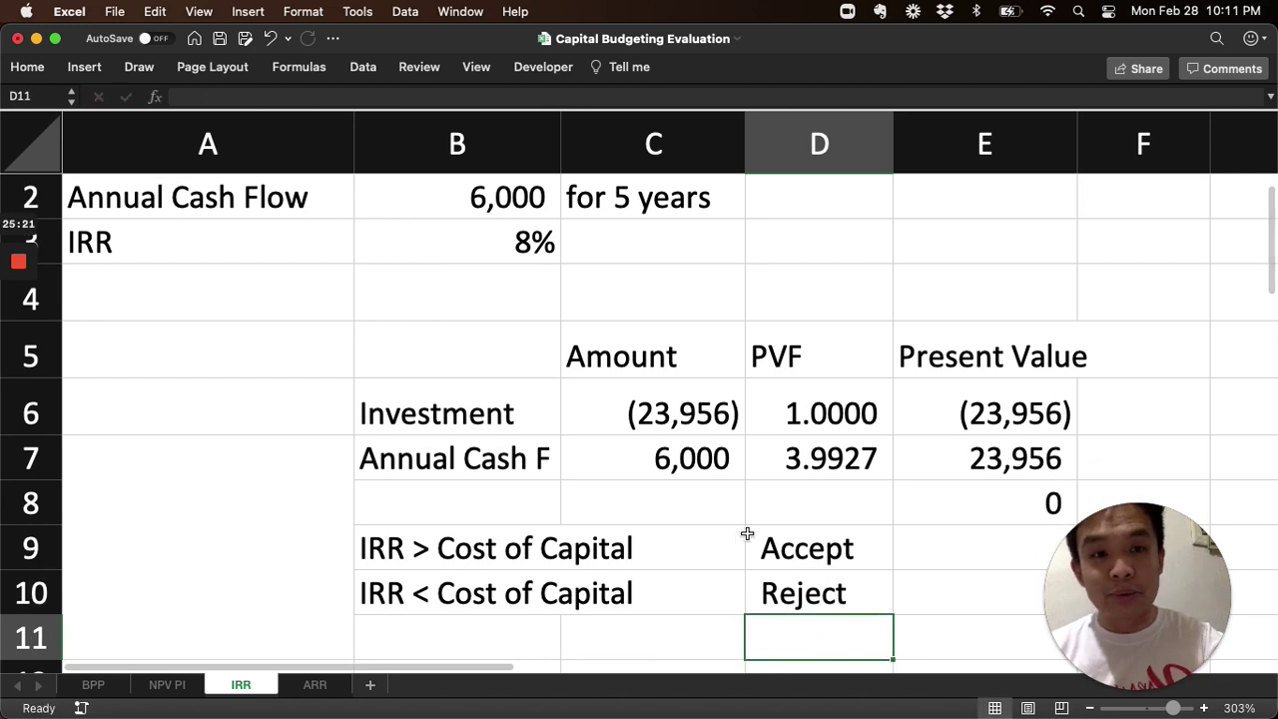
# Review the decision rules in B9:D10 and the present value factors in D6 and D7.
pyautogui.scroll(1, 746, 534)
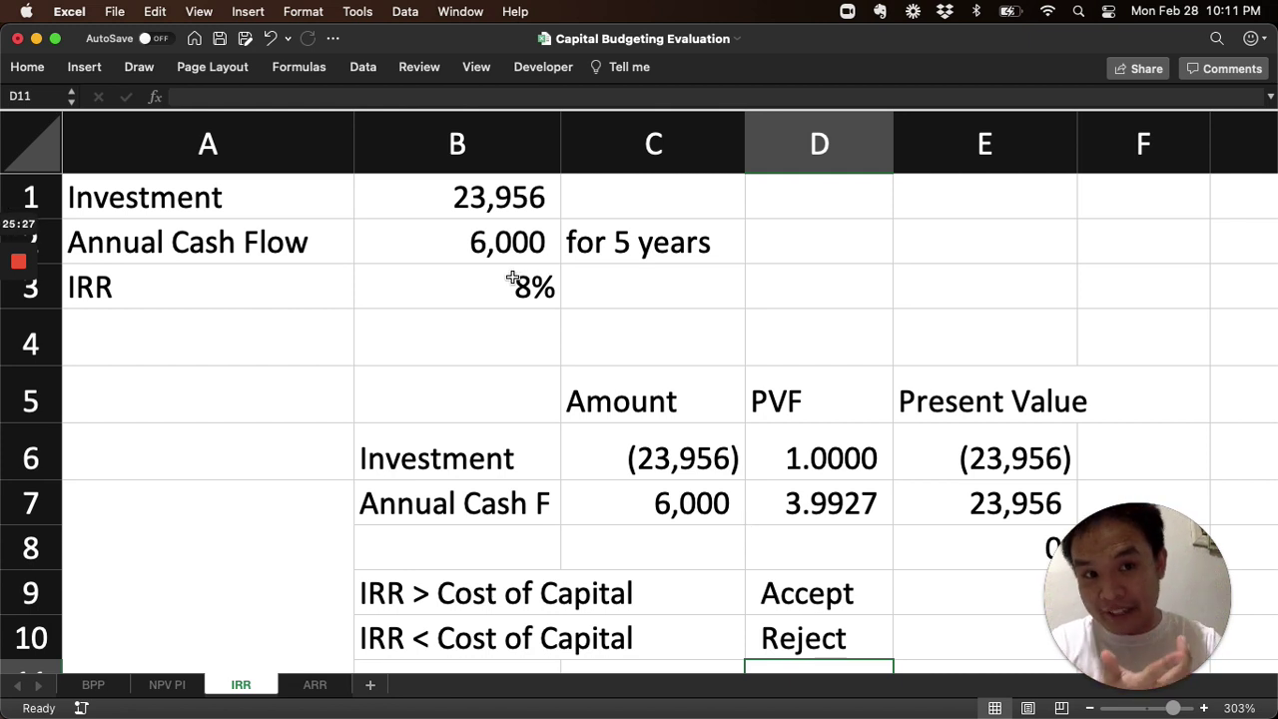
pyautogui.scroll(-1, 653, 536)
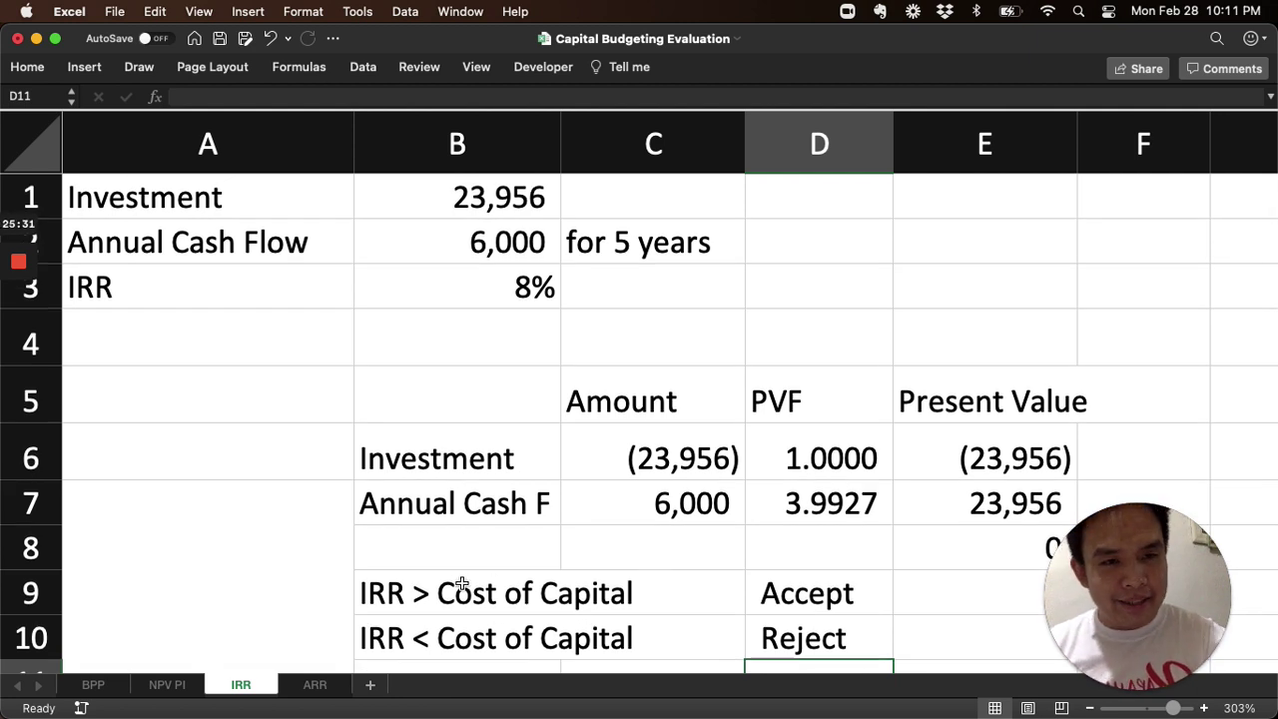
pyautogui.moveTo(459, 595); pyautogui.dragTo(777, 637)
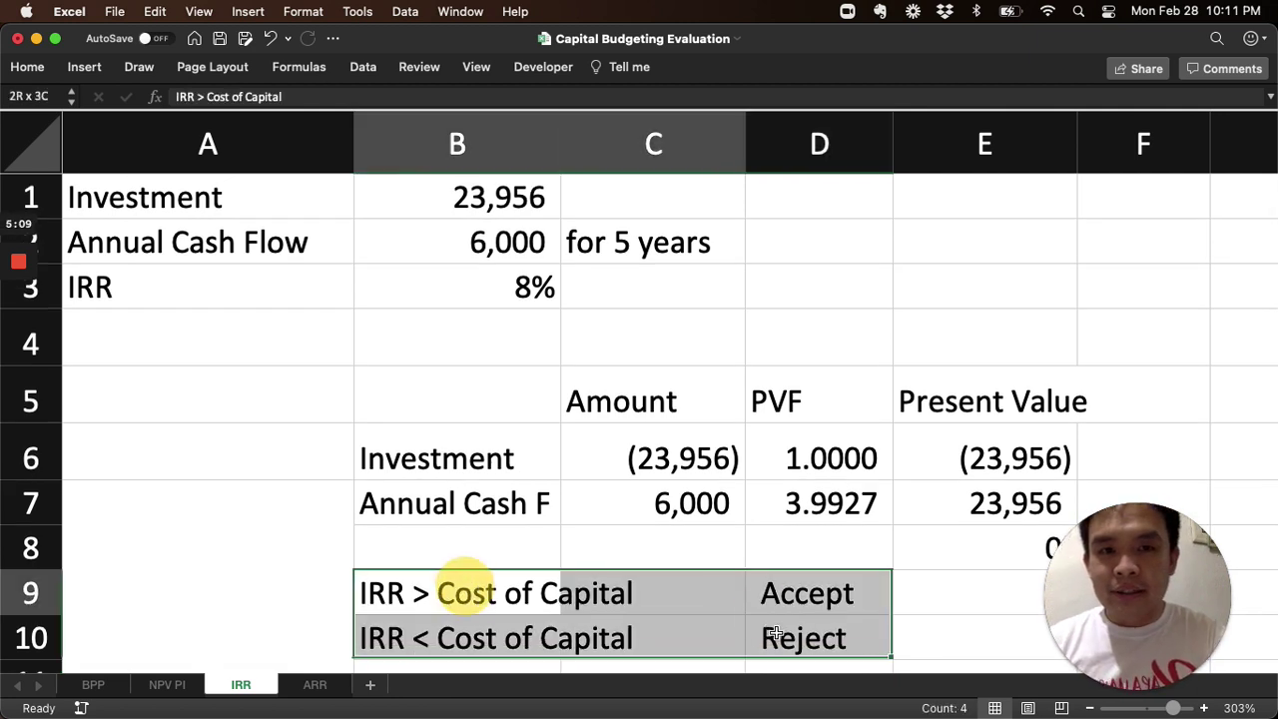
pyautogui.click(834, 476)
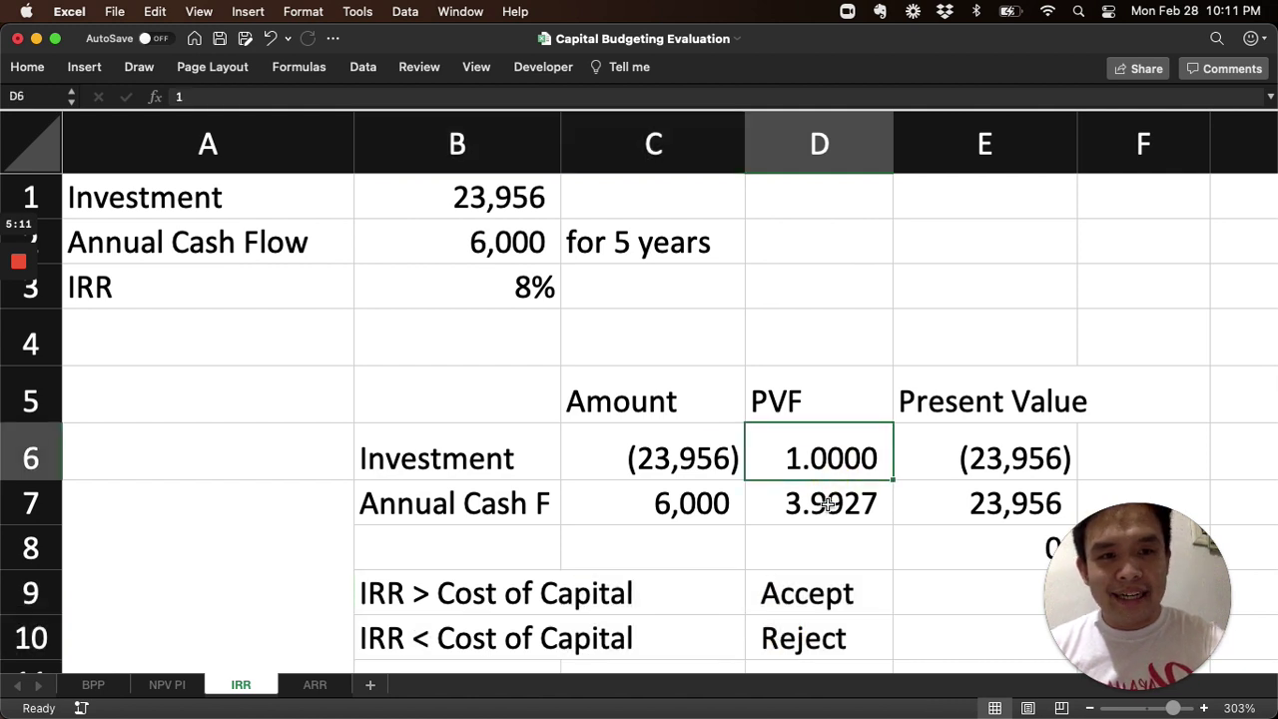
pyautogui.click(829, 504)
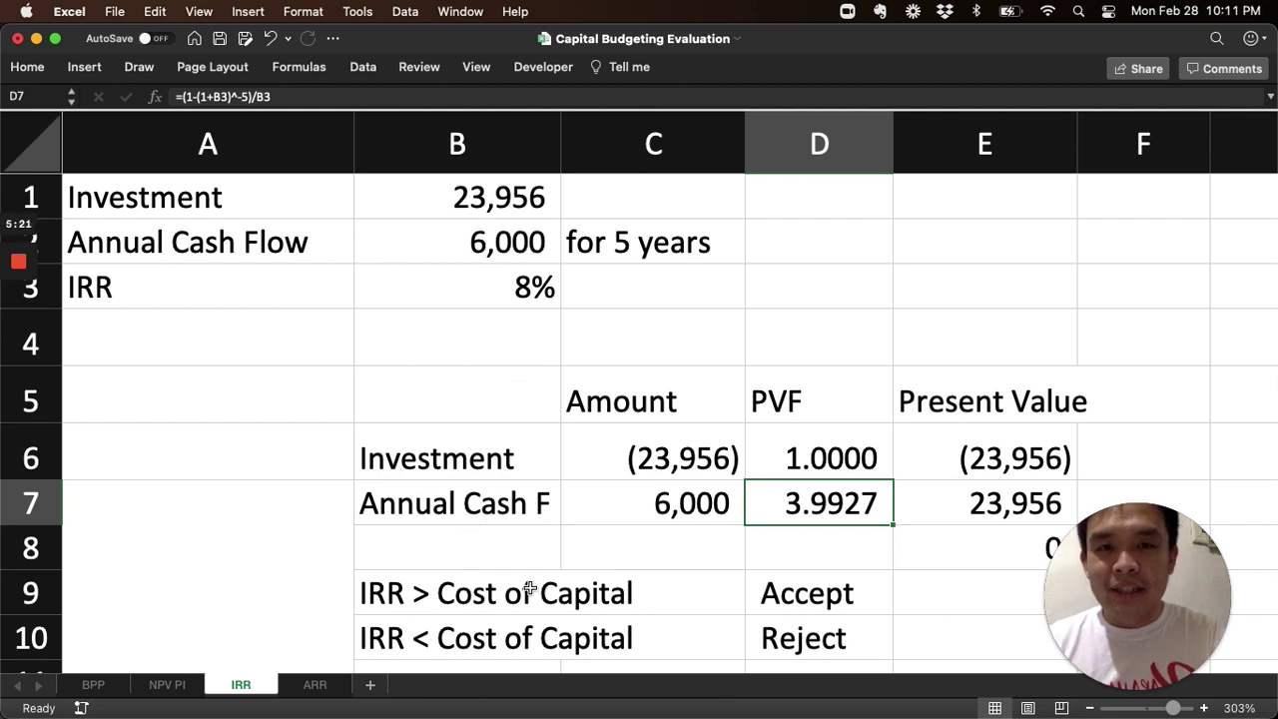
# Clear the two decision rules and their verdicts from B9:D10.
pyautogui.click(441, 586)
pyautogui.moveTo(441, 586); pyautogui.dragTo(770, 633)
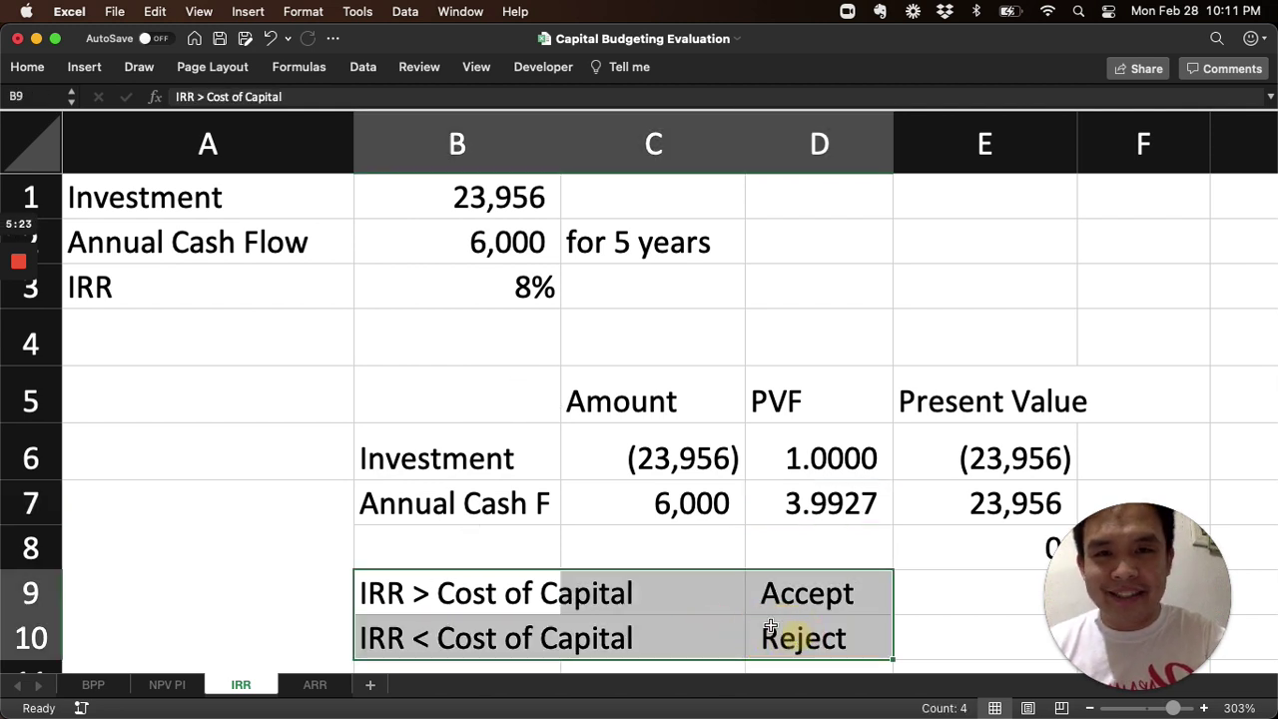
pyautogui.press('Delete')
# Clear the trial IRR from B3 and the annuity factor formula from D7.
pyautogui.click(485, 284)
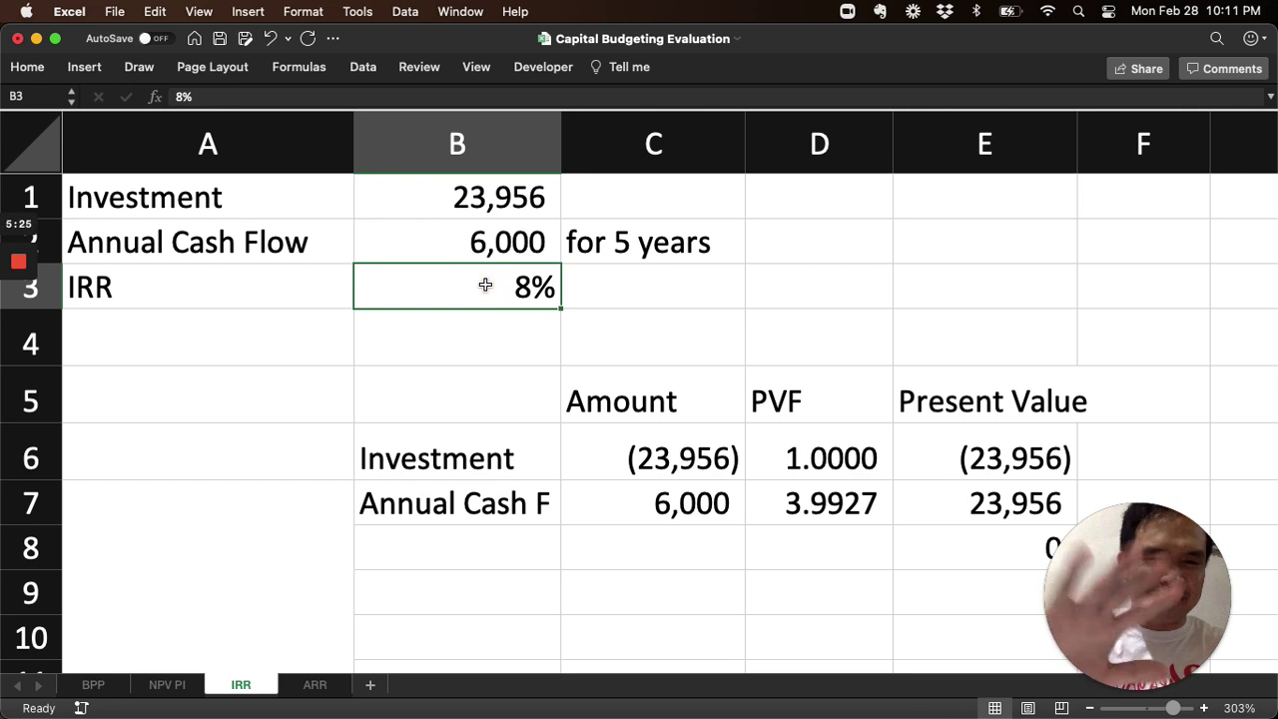
pyautogui.press('Delete')
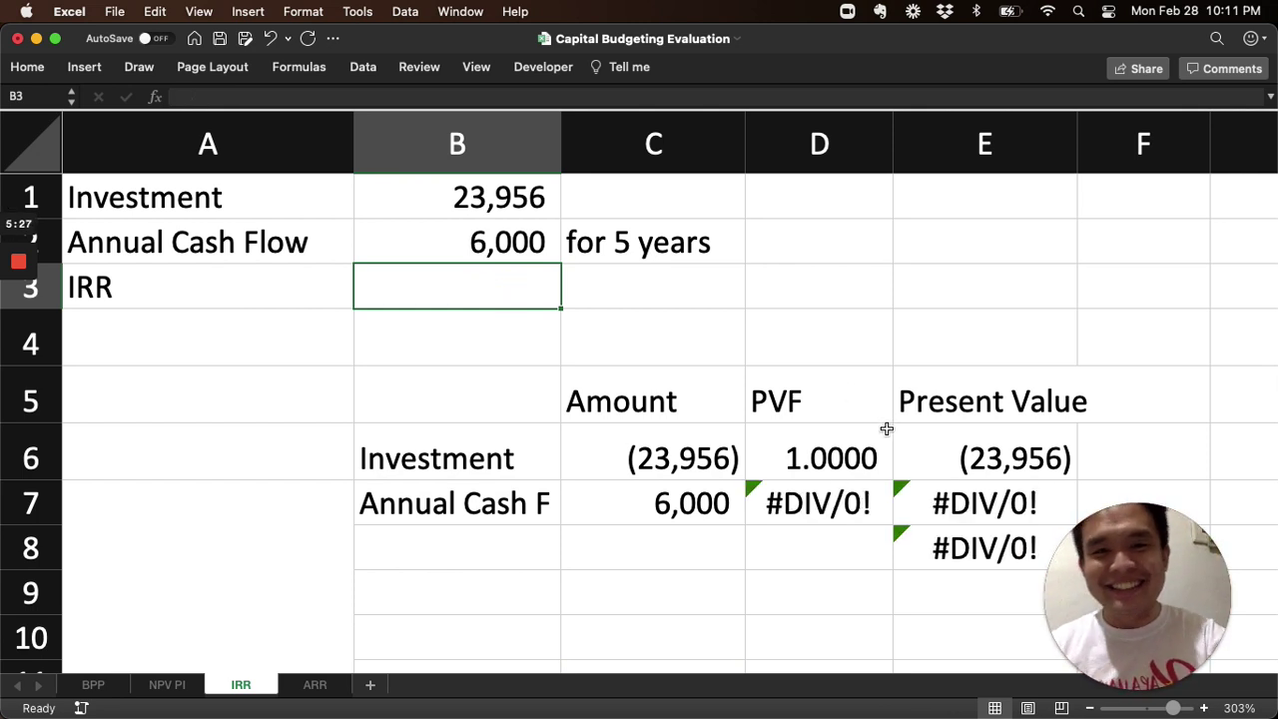
pyautogui.click(829, 506)
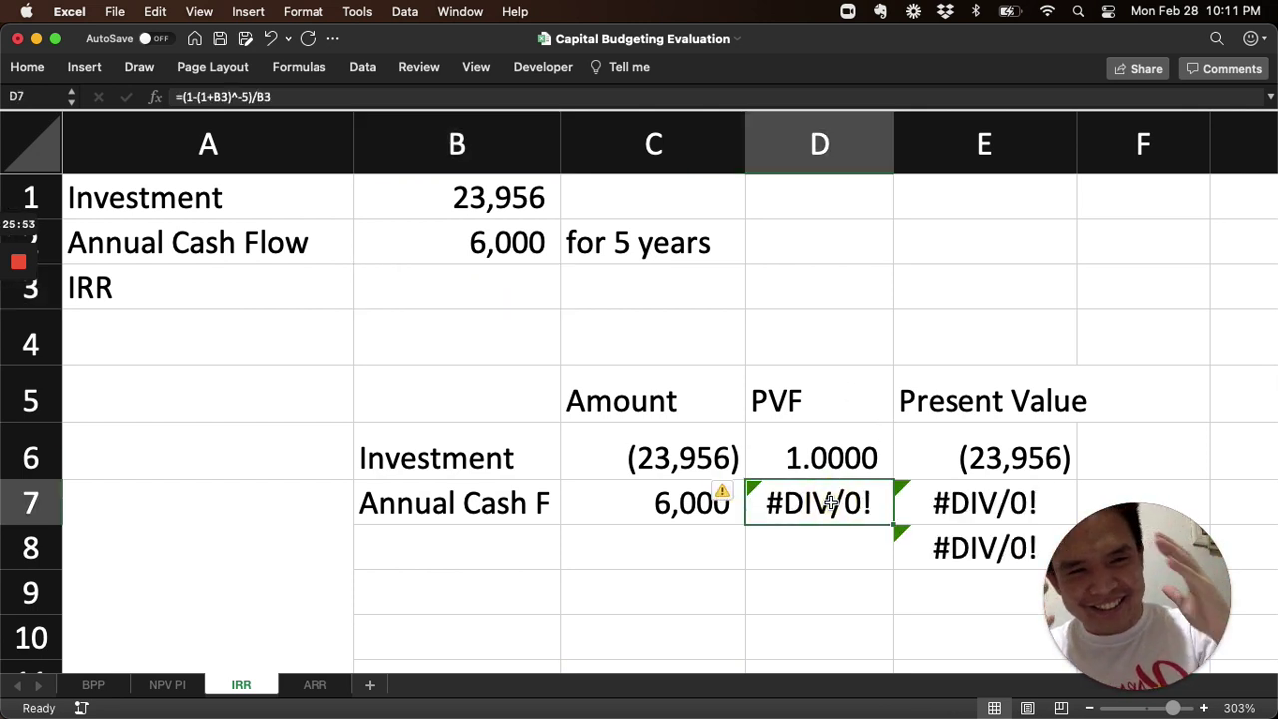
pyautogui.press('Delete')
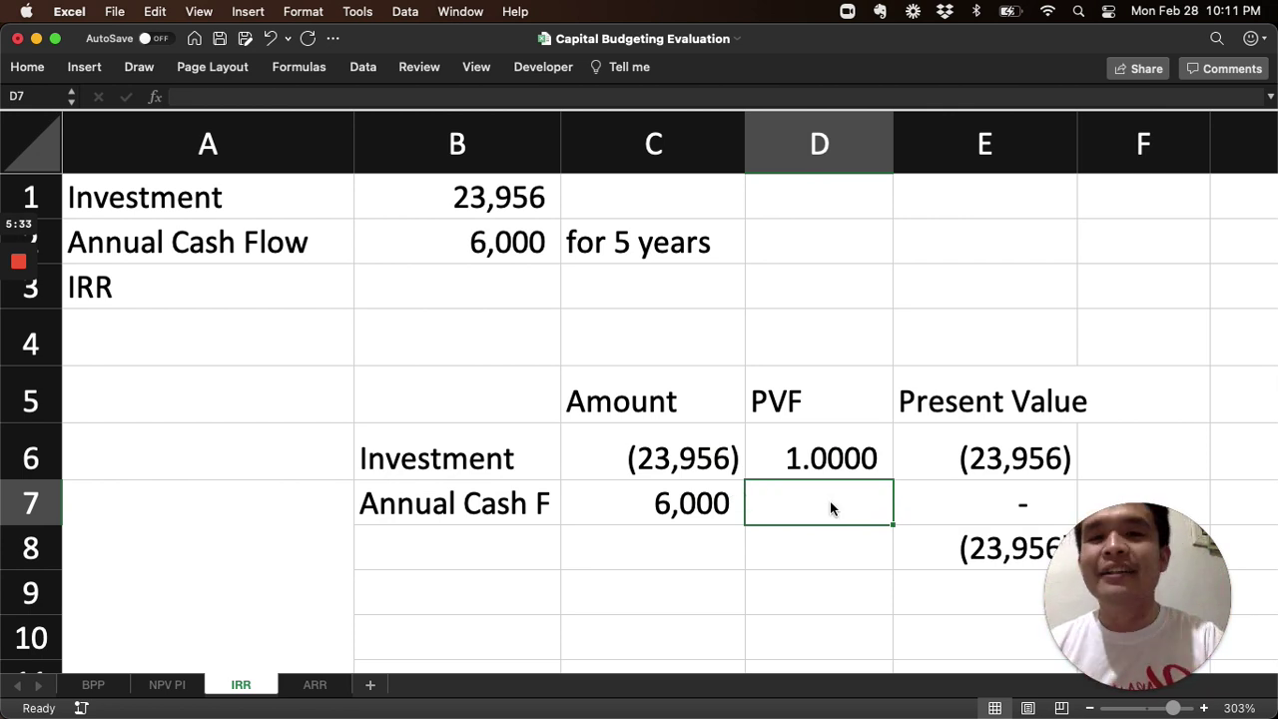
# Divide the investment by the annual cash flow in B4 with the formula =B1/B2.
pyautogui.click(476, 335)
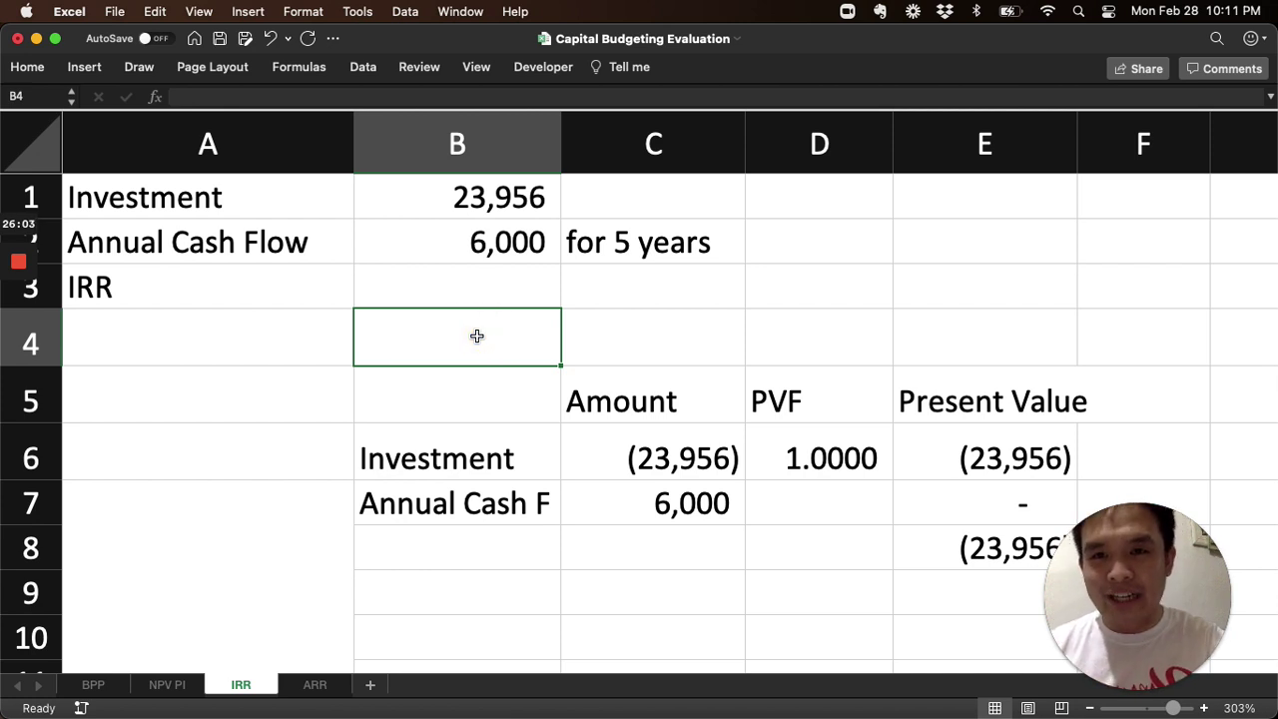
pyautogui.write('=')
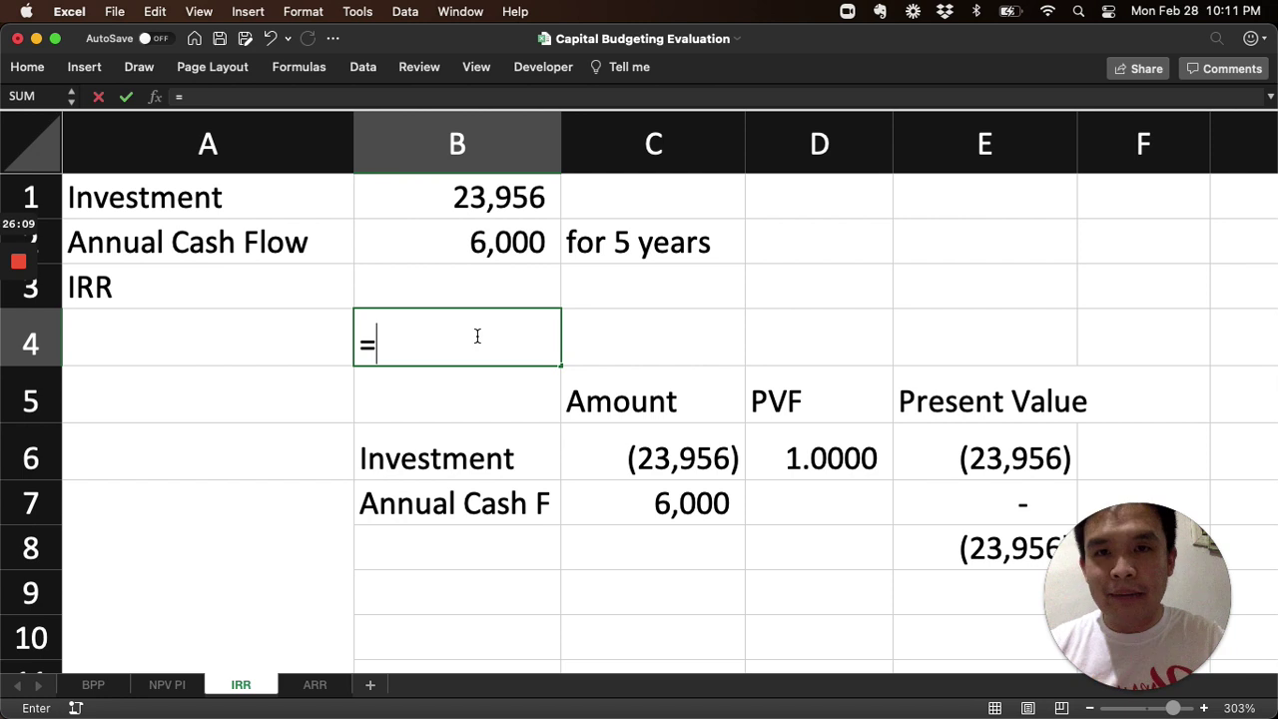
pyautogui.click(509, 206)
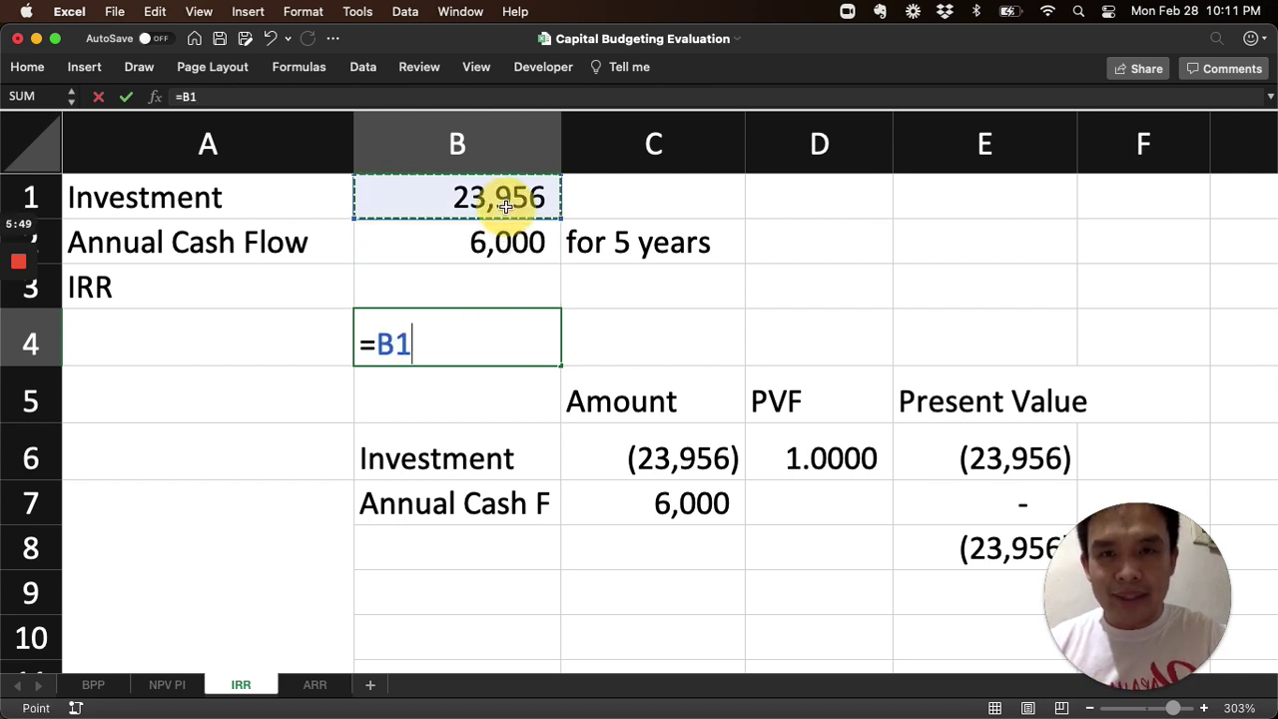
pyautogui.write('/')
pyautogui.click(458, 243)
pyautogui.press('Return')
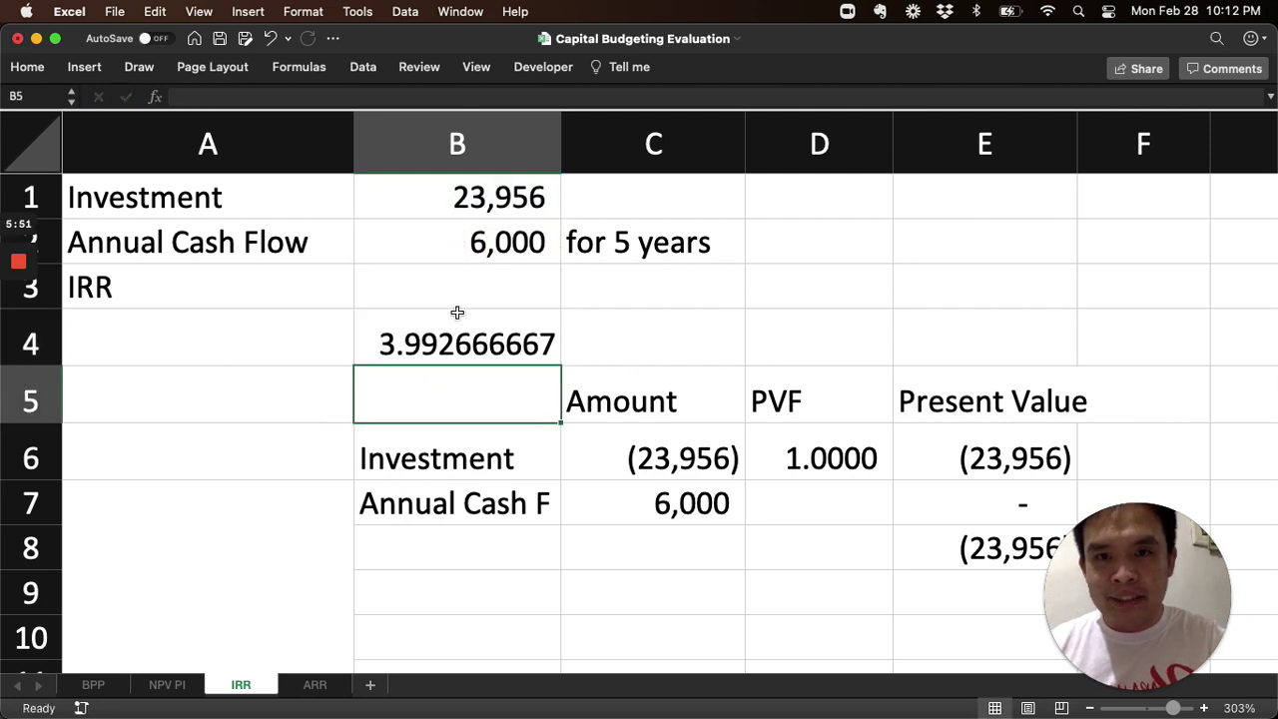
# Look up the factor from B4 in the five-period row of the annuity table to find its matching rate.
pyautogui.click(442, 339)
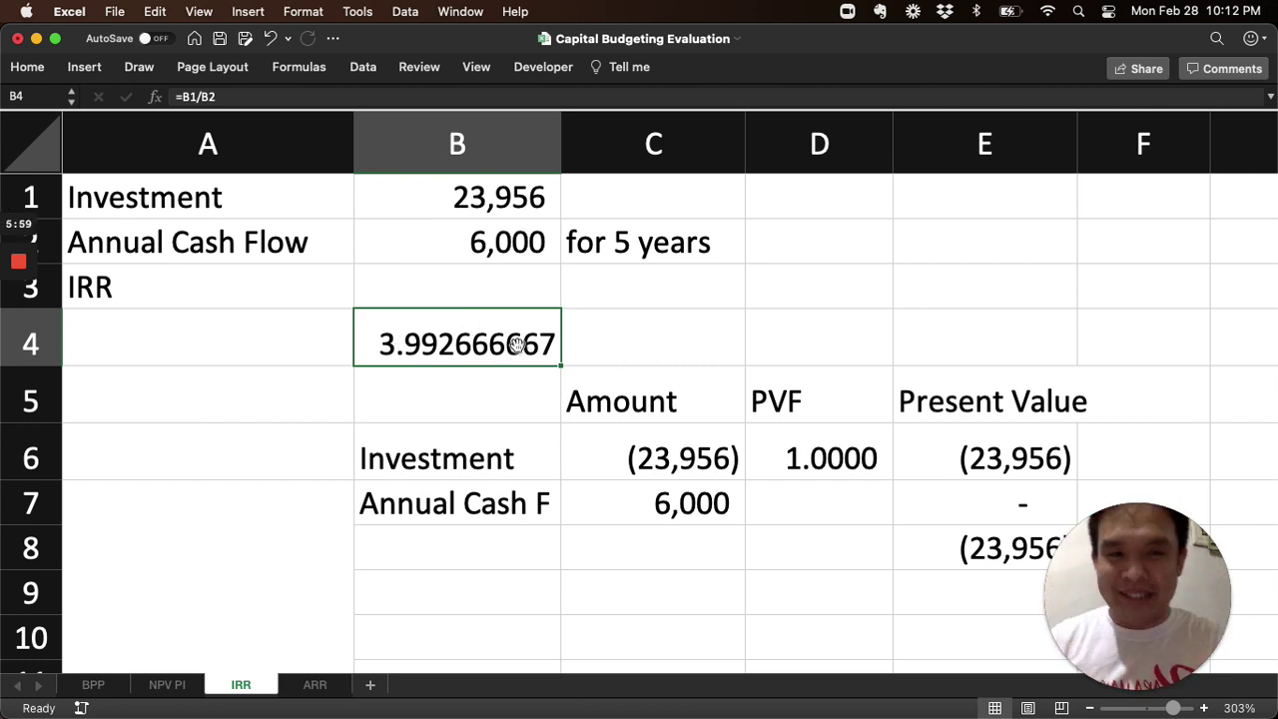
pyautogui.scroll(-6, 517, 345)
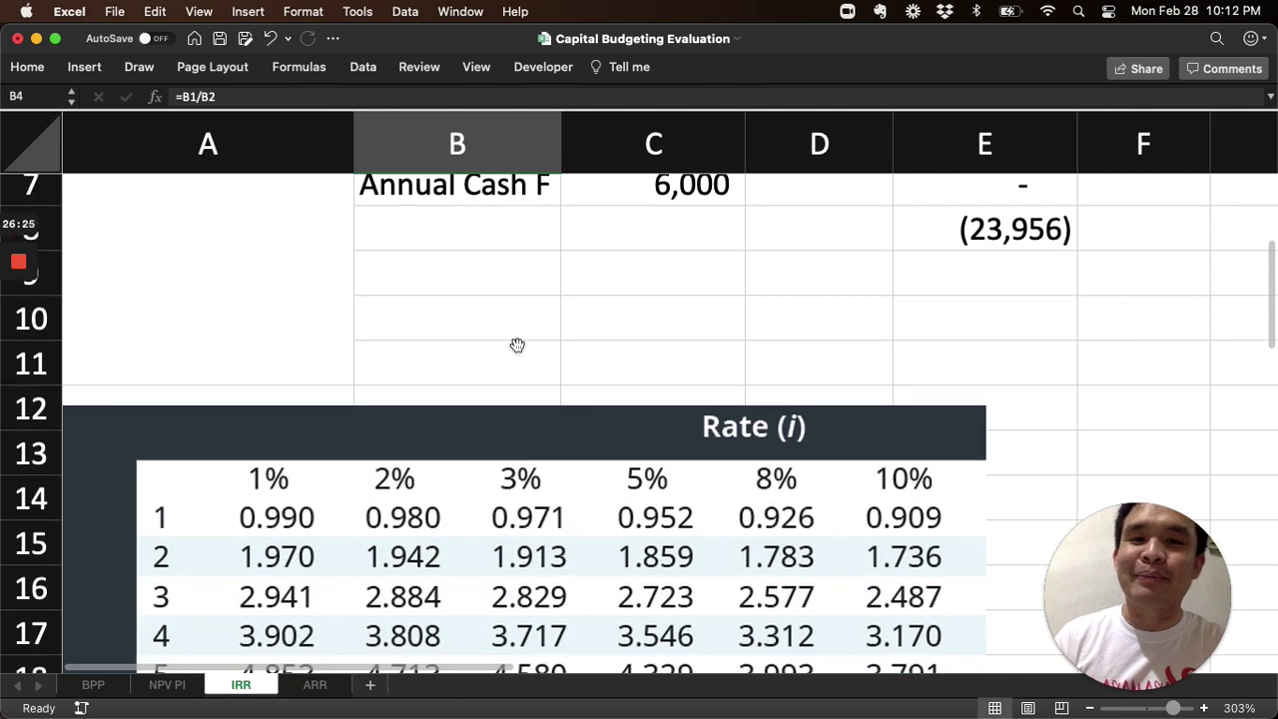
pyautogui.scroll(-5, 517, 345)
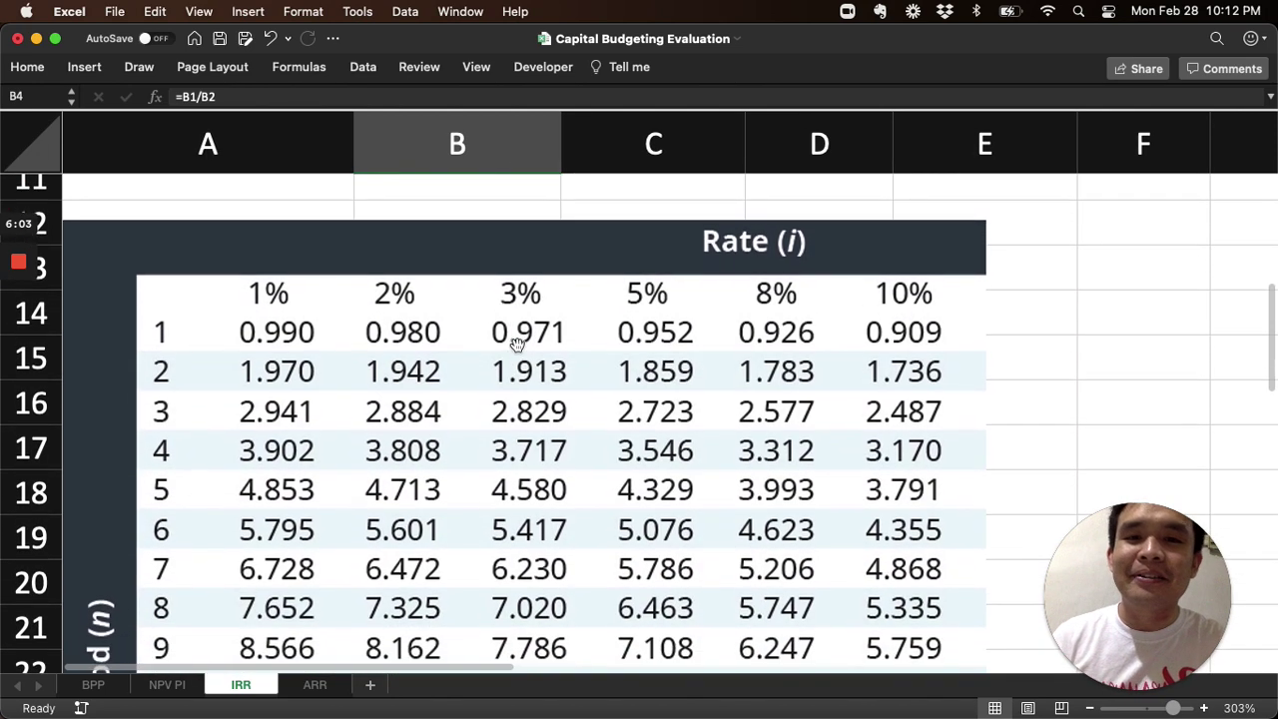
pyautogui.scroll(1, 518, 345)
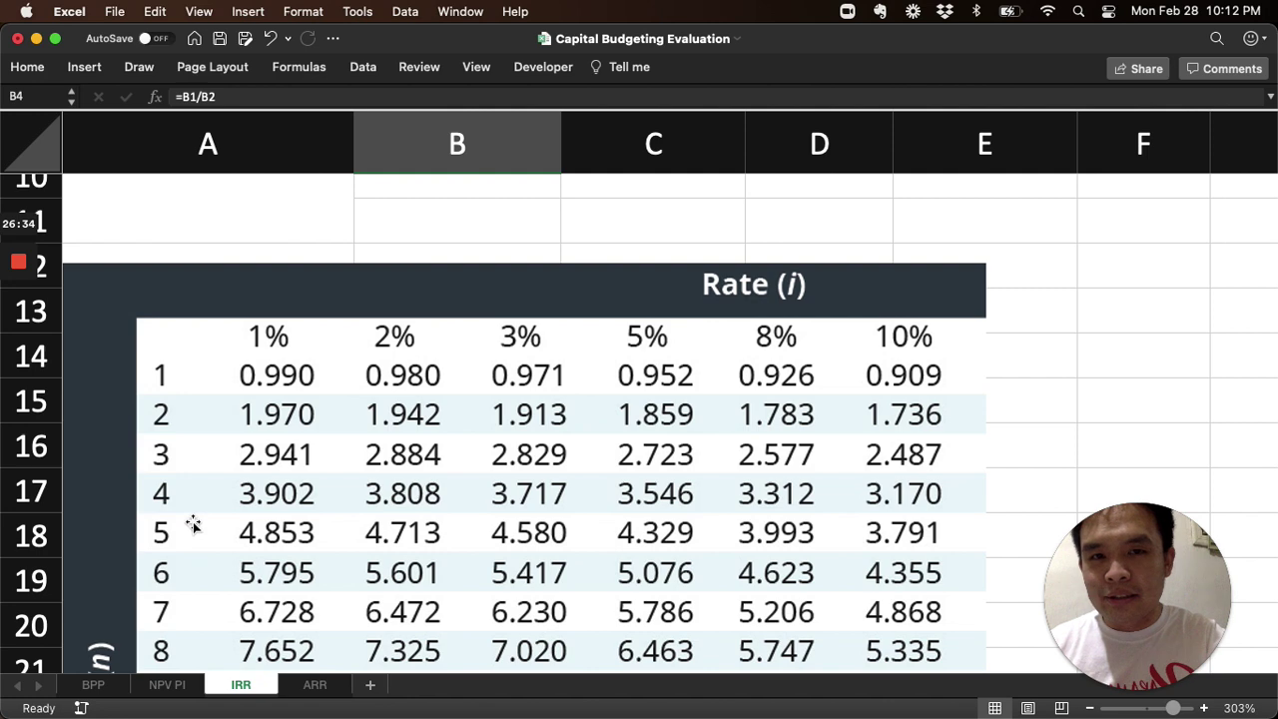
pyautogui.scroll(6, 240, 485)
pyautogui.scroll(-7, 242, 481)
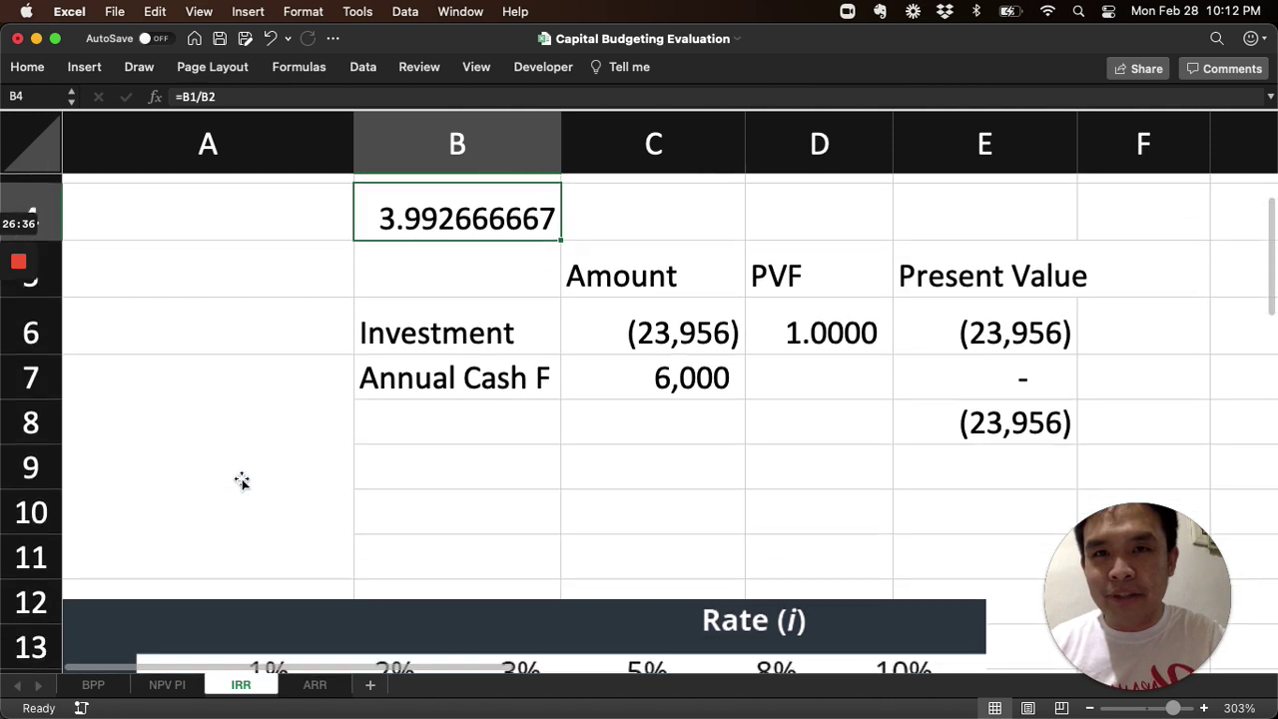